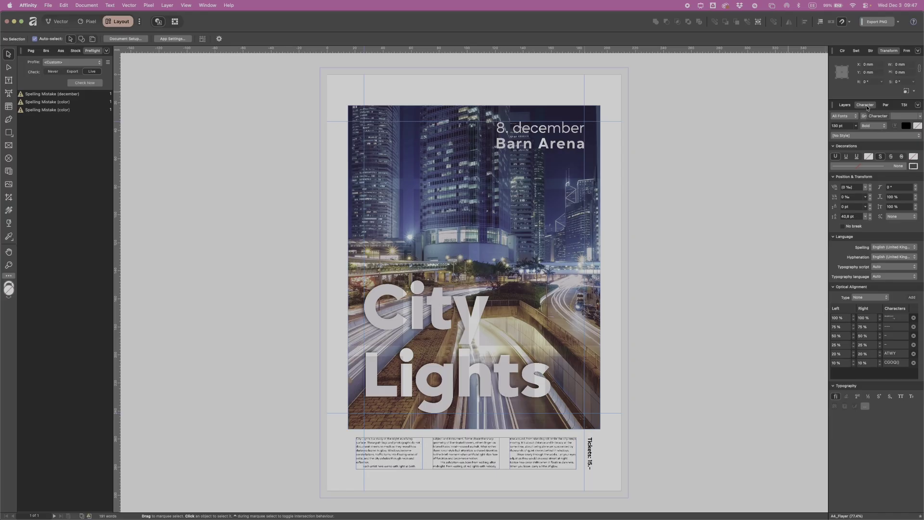
Step: Detach the Character panel as a floating panel, group the Layers panel with it and reorder the remaining panel tabs
{"action": "left_click_drag", "start_coordinate": [867, 108], "coordinate": [681, 68]}
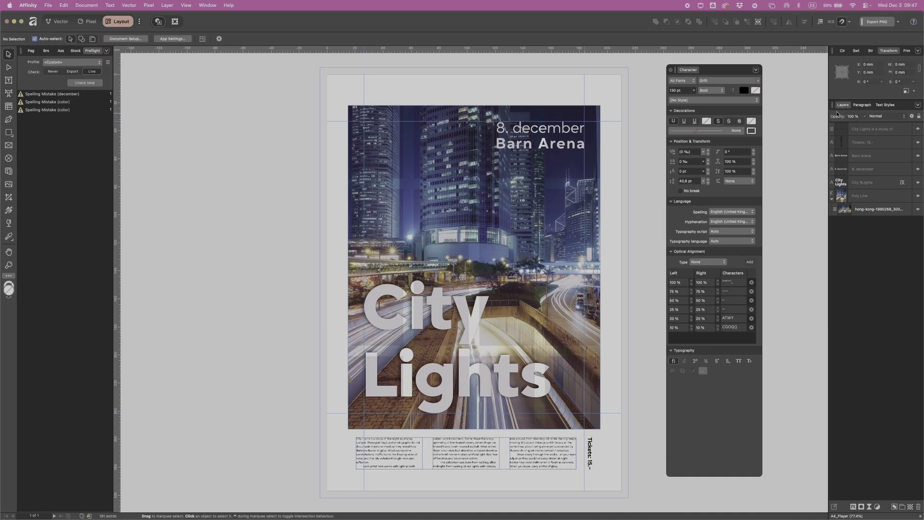
{"action": "left_click_drag", "start_coordinate": [843, 106], "coordinate": [707, 72]}
{"action": "mouse_move", "coordinate": [870, 107]}
{"action": "left_mouse_down"}
{"action": "mouse_move", "coordinate": [720, 68]}
{"action": "mouse_move", "coordinate": [746, 72]}
{"action": "mouse_move", "coordinate": [334, 36]}
{"action": "mouse_move", "coordinate": [217, 67]}
{"action": "mouse_move", "coordinate": [165, 67]}
{"action": "mouse_move", "coordinate": [775, 140]}
{"action": "mouse_move", "coordinate": [764, 103]}
{"action": "mouse_move", "coordinate": [874, 97]}
{"action": "mouse_move", "coordinate": [860, 91]}
{"action": "mouse_move", "coordinate": [859, 108]}
{"action": "left_mouse_up"}
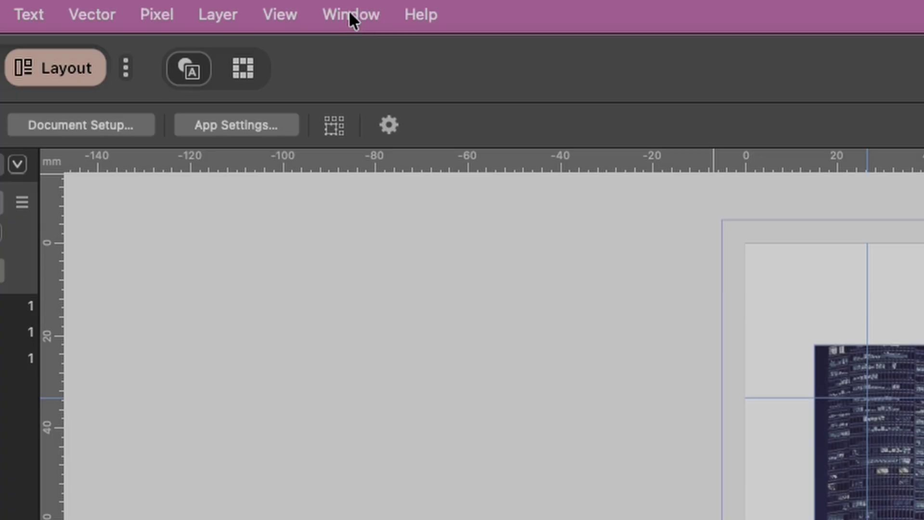
Step: Save the current panel arrangement as a new panel preset named NEW
{"action": "left_click", "coordinate": [209, 7]}
{"action": "mouse_move", "coordinate": [238, 128]}
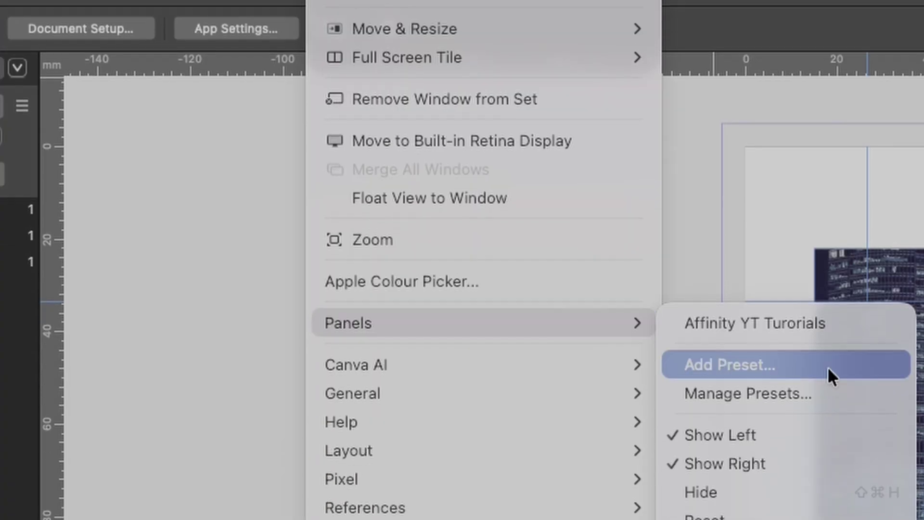
{"action": "left_click", "coordinate": [823, 440]}
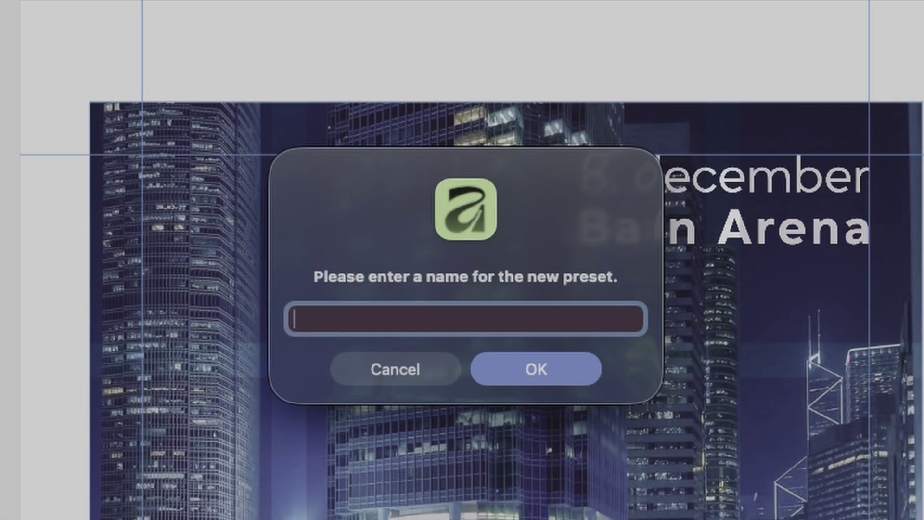
{"action": "type", "text": "NEW"}
{"action": "left_click", "coordinate": [536, 369]}
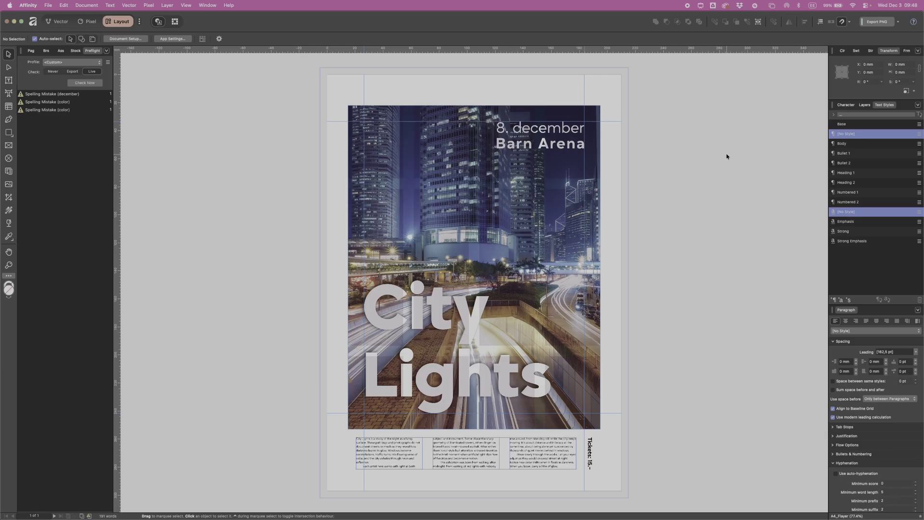
Step: Apply the Affinity YT Turorials panel preset to the workspace
{"action": "left_click", "coordinate": [206, 5]}
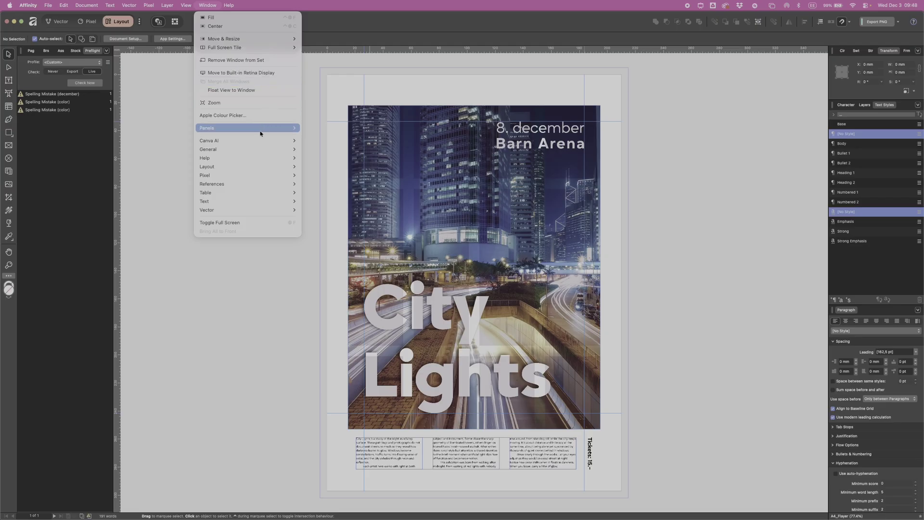
{"action": "mouse_move", "coordinate": [262, 129]}
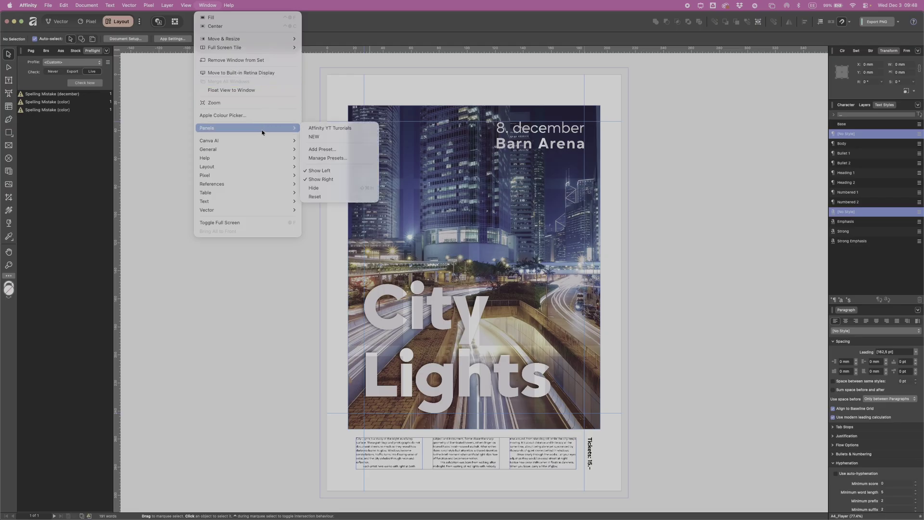
{"action": "left_click", "coordinate": [330, 128]}
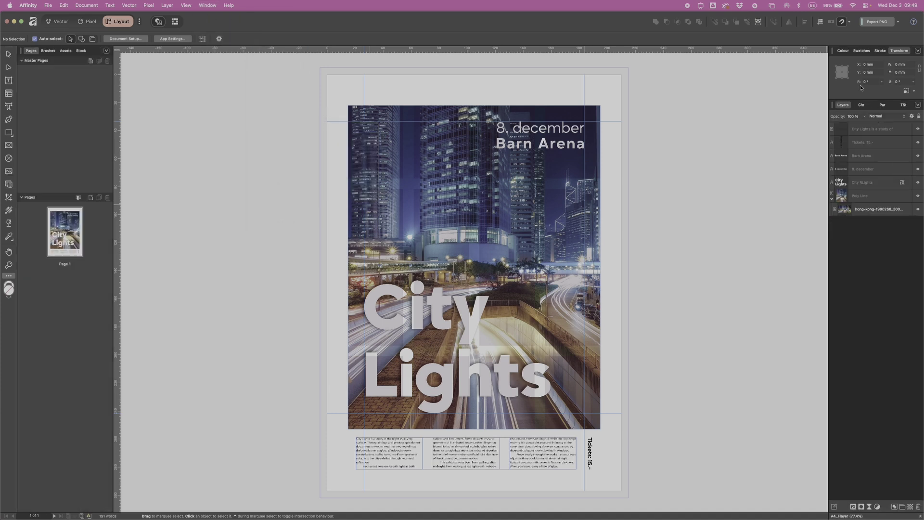
Step: Load the NEW panel preset, and return to the Affinity YT Turorials panel layout
{"action": "left_click", "coordinate": [207, 5]}
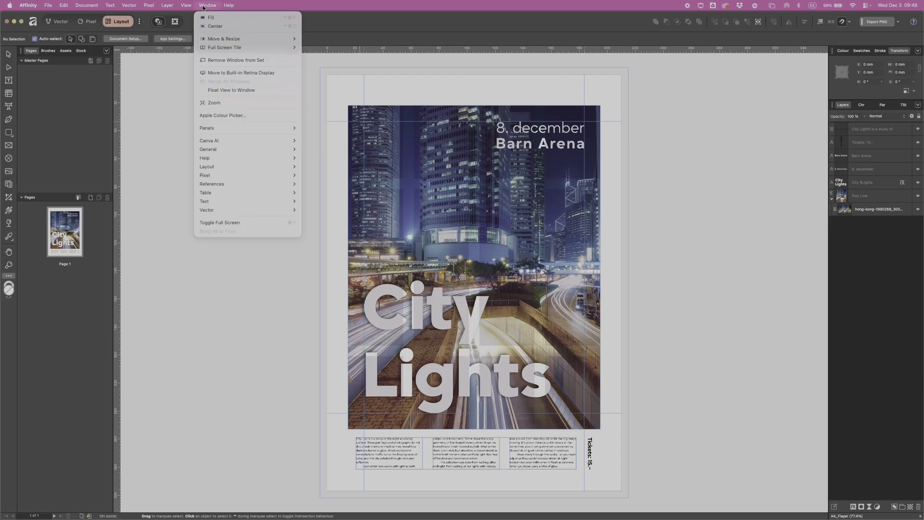
{"action": "mouse_move", "coordinate": [255, 130]}
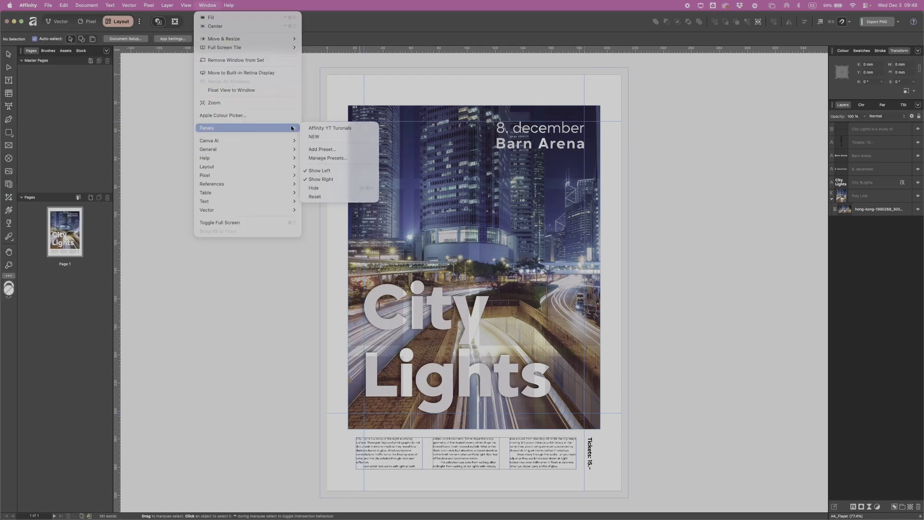
{"action": "left_click", "coordinate": [319, 137]}
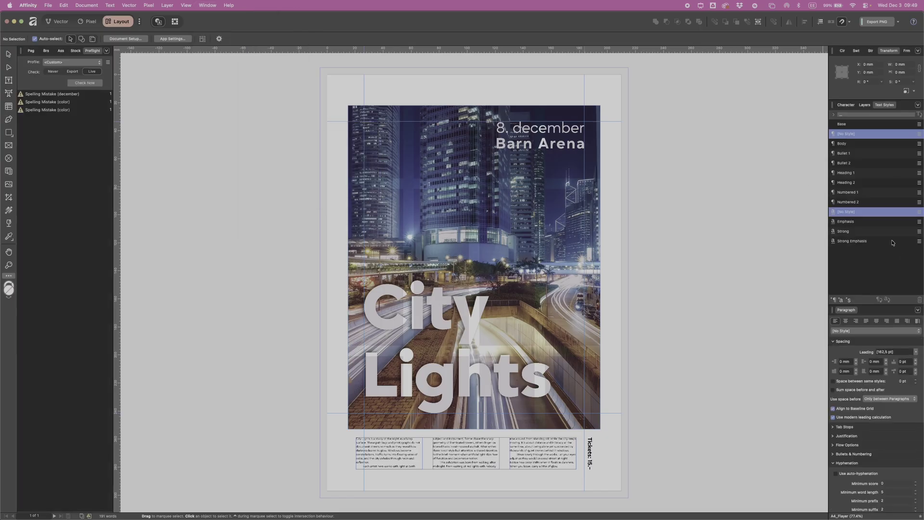
{"action": "key", "text": "ctrl+shift+super+1"}
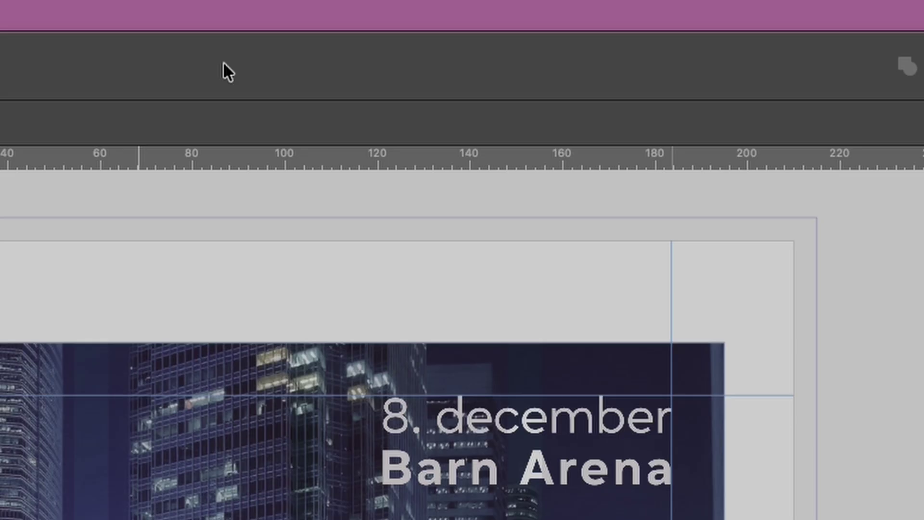
Step: Open the toolbar customisation and look through the items that can be added to the toolbar
{"action": "right_click", "coordinate": [449, 22]}
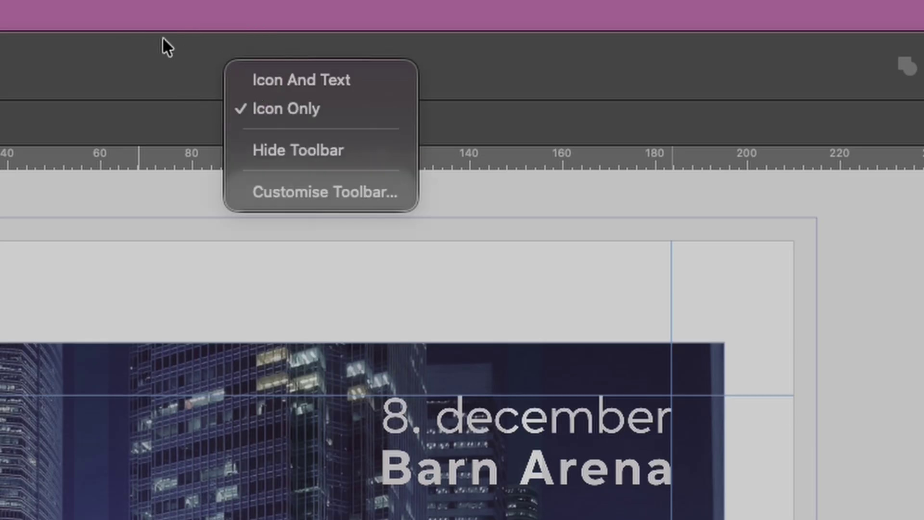
{"action": "left_click", "coordinate": [135, 47]}
{"action": "right_click", "coordinate": [414, 56]}
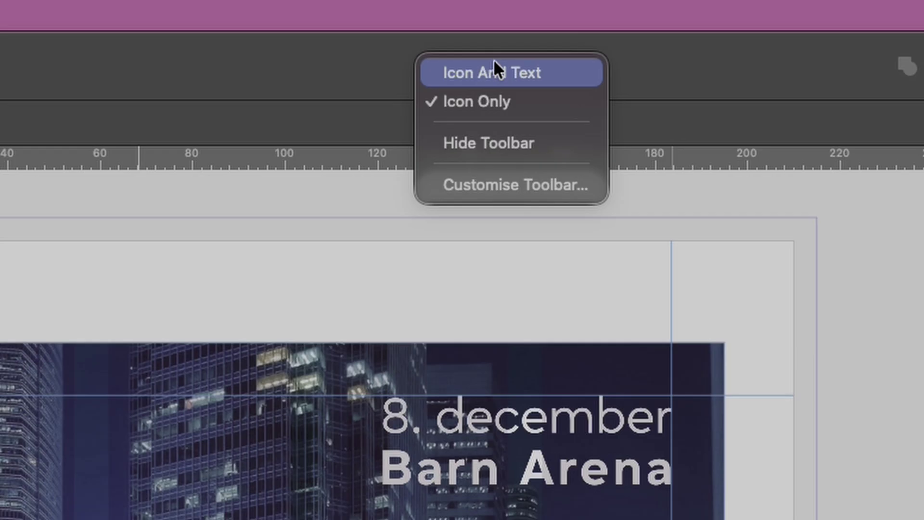
{"action": "right_click", "coordinate": [324, 62]}
{"action": "left_click", "coordinate": [438, 197]}
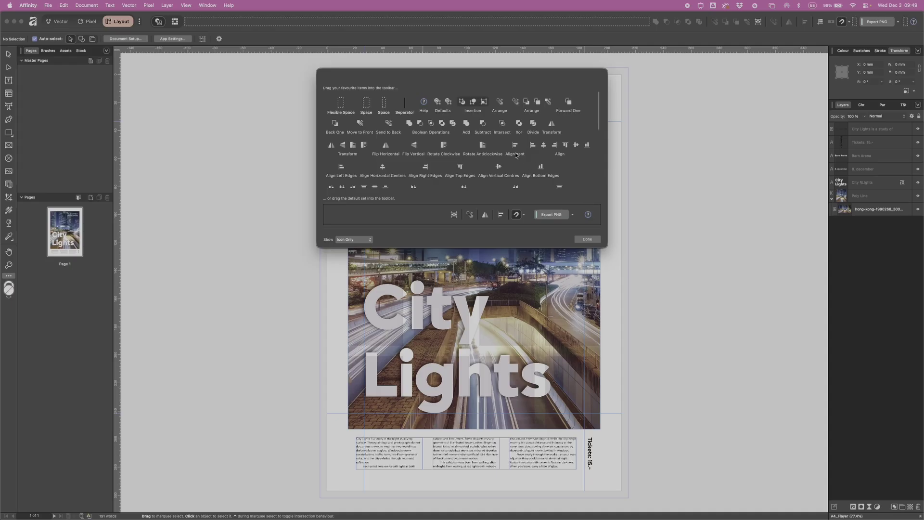
{"action": "scroll", "coordinate": [515, 154], "scroll_direction": "down", "scroll_amount": 10}
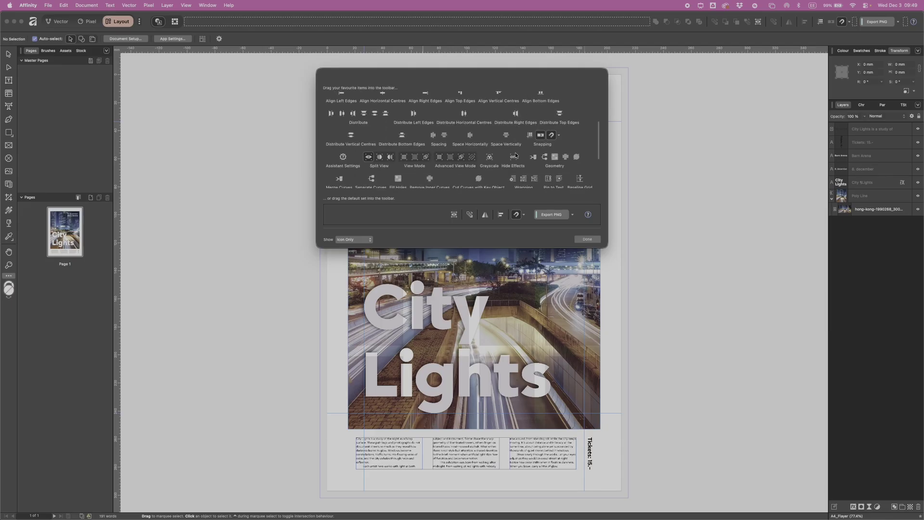
{"action": "scroll", "coordinate": [516, 154], "scroll_direction": "down", "scroll_amount": 3}
{"action": "scroll", "coordinate": [515, 154], "scroll_direction": "up", "scroll_amount": 3}
{"action": "scroll", "coordinate": [516, 155], "scroll_direction": "up", "scroll_amount": 3}
{"action": "scroll", "coordinate": [515, 154], "scroll_direction": "up", "scroll_amount": 2}
{"action": "scroll", "coordinate": [515, 155], "scroll_direction": "down", "scroll_amount": 2}
{"action": "scroll", "coordinate": [427, 156], "scroll_direction": "up", "scroll_amount": 4}
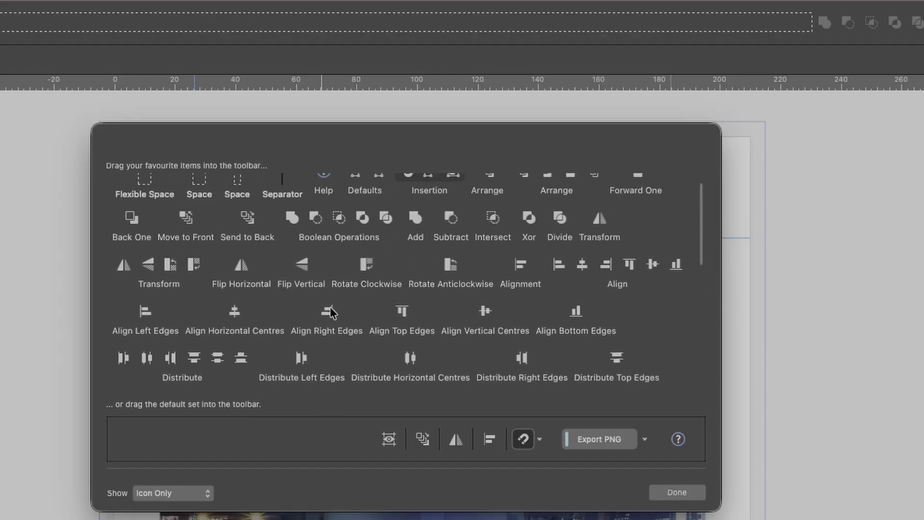
{"action": "scroll", "coordinate": [330, 312], "scroll_direction": "up", "scroll_amount": 2}
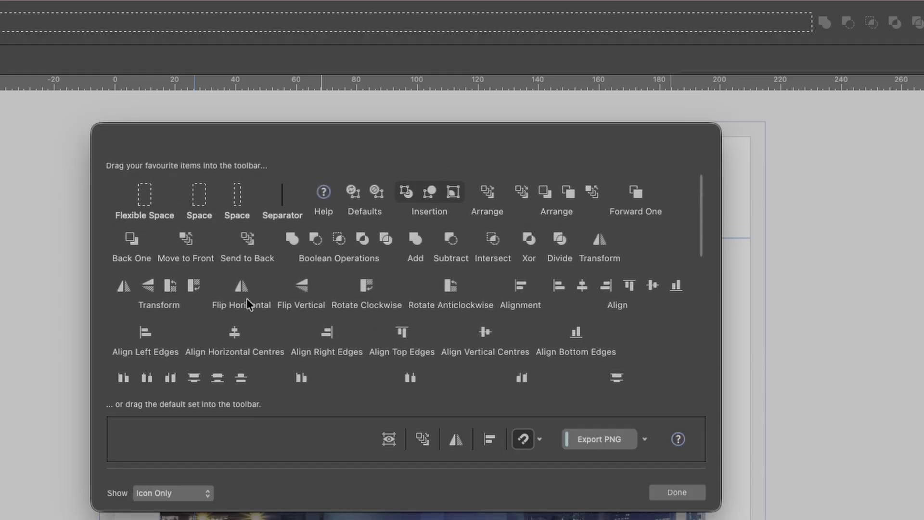
{"action": "scroll", "coordinate": [360, 306], "scroll_direction": "up", "scroll_amount": 1}
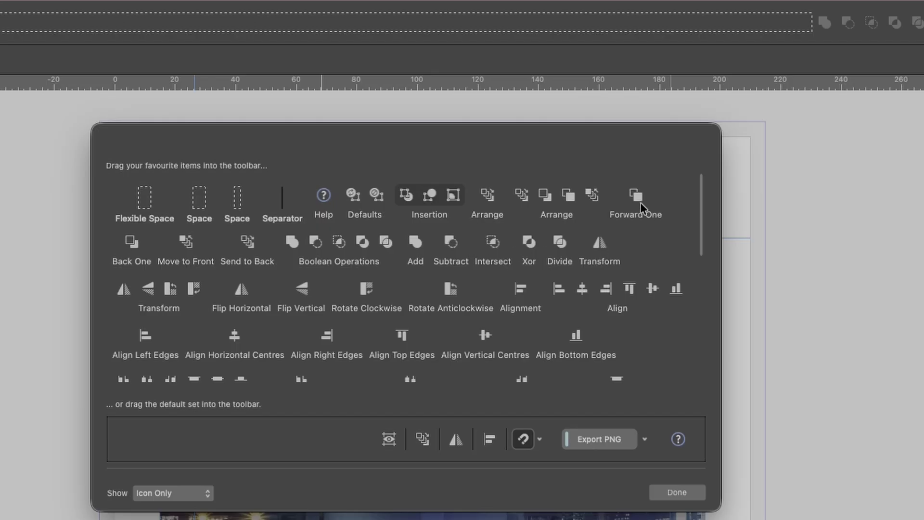
Step: Add the Forward One item to the toolbar before the boolean operations, and remove it again
{"action": "left_click_drag", "start_coordinate": [637, 197], "coordinate": [777, 23]}
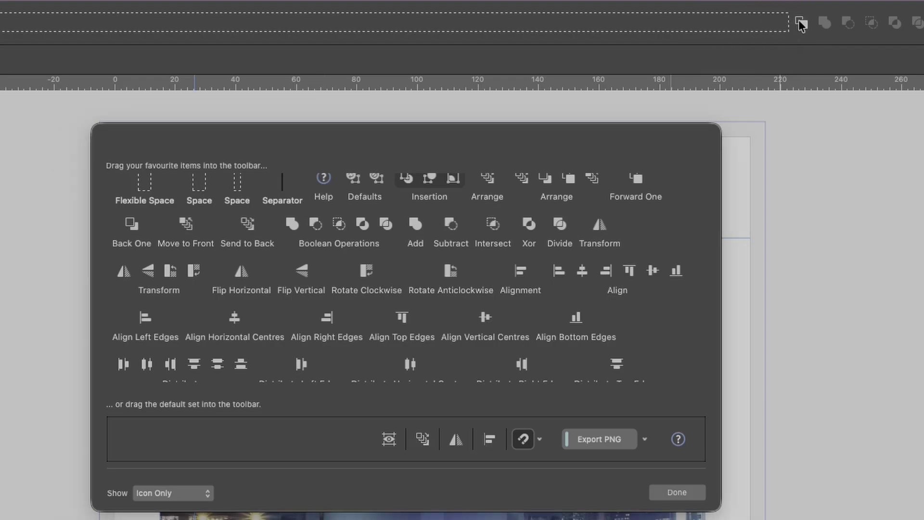
{"action": "left_click_drag", "start_coordinate": [800, 23], "coordinate": [803, 115]}
Step: Insert a separator before the boolean operations in the toolbar, remove it again and finish customising
{"action": "scroll", "coordinate": [475, 266], "scroll_direction": "up", "scroll_amount": 2}
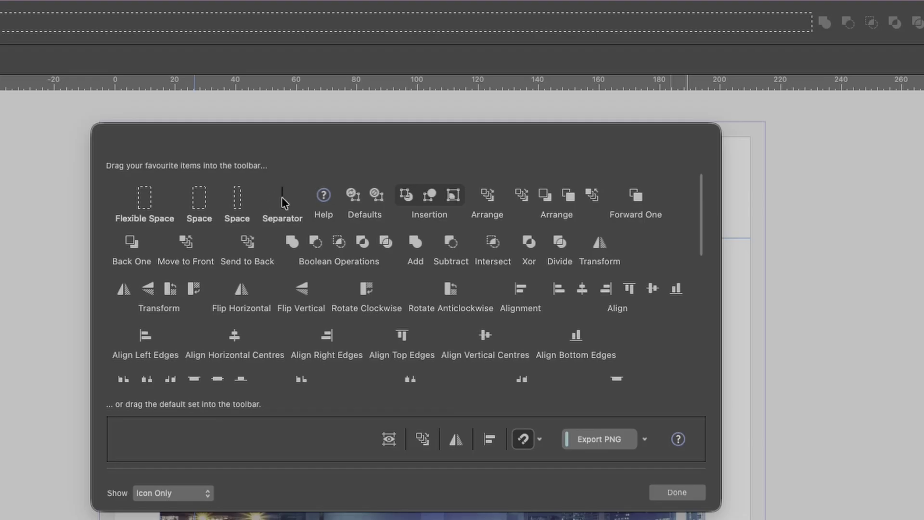
{"action": "left_click_drag", "start_coordinate": [282, 198], "coordinate": [813, 25]}
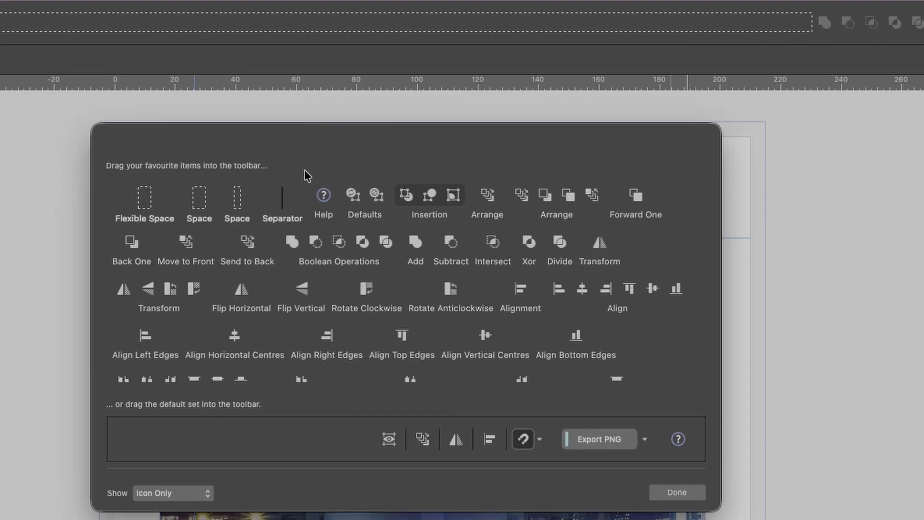
{"action": "left_click_drag", "start_coordinate": [283, 200], "coordinate": [812, 30]}
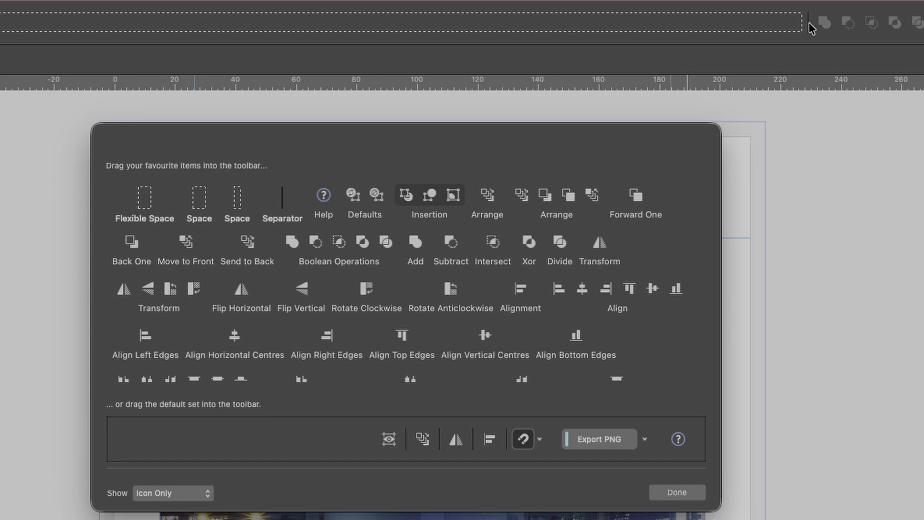
{"action": "left_click_drag", "start_coordinate": [808, 22], "coordinate": [842, 148]}
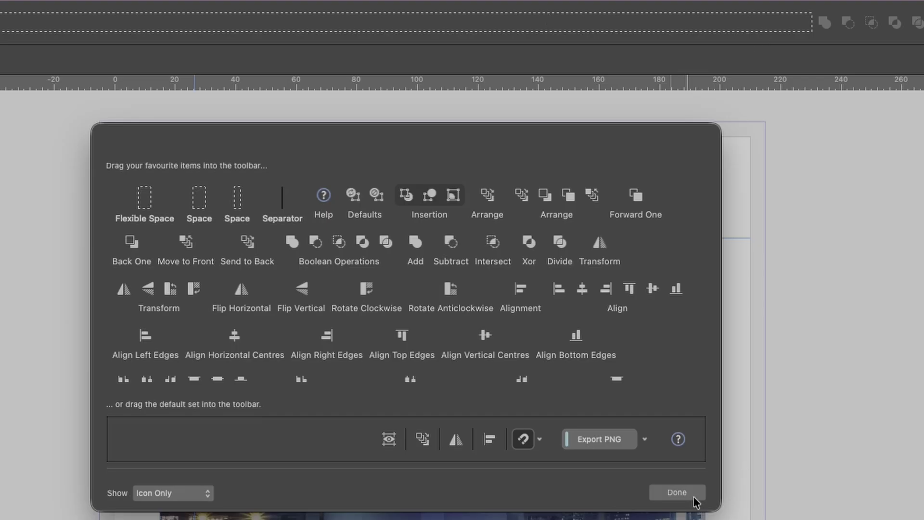
{"action": "left_click", "coordinate": [676, 491]}
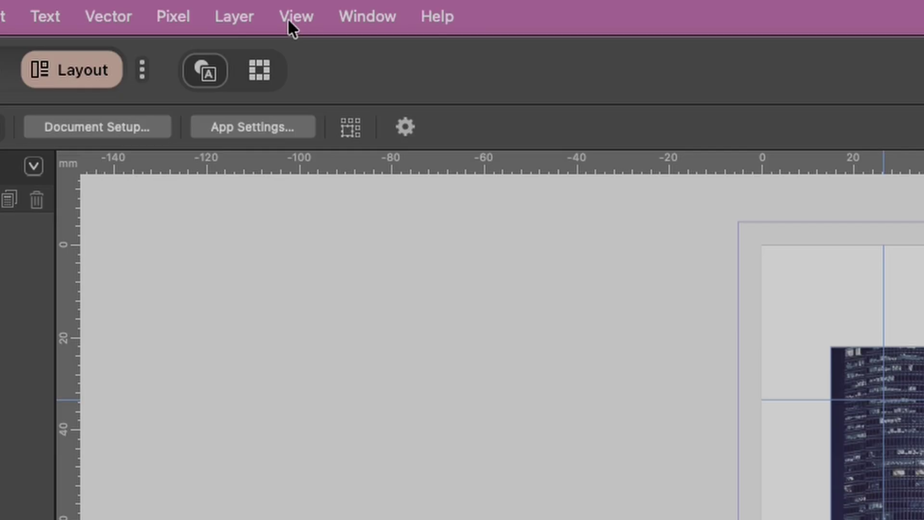
Step: Customise the tool list by adding the Corner Tool directly below the Move Tool, and close the customisation window
{"action": "left_click", "coordinate": [186, 4]}
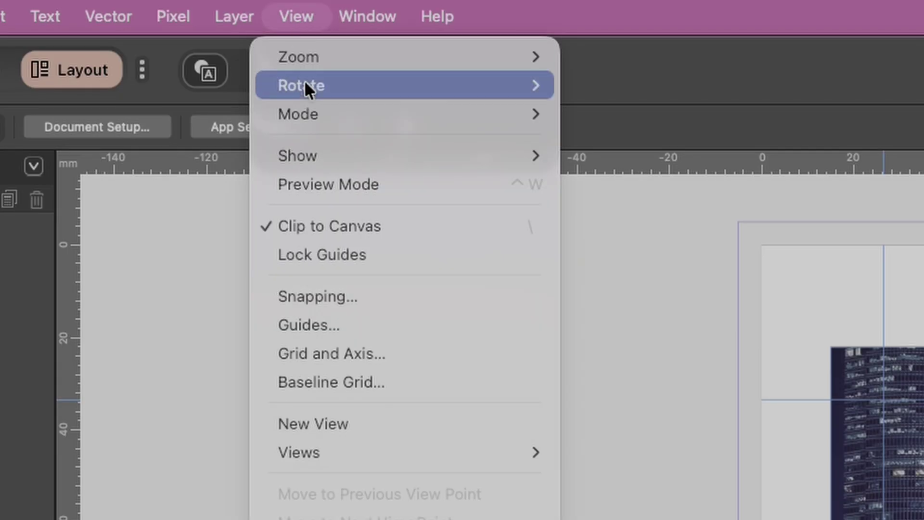
{"action": "mouse_move", "coordinate": [482, 313]}
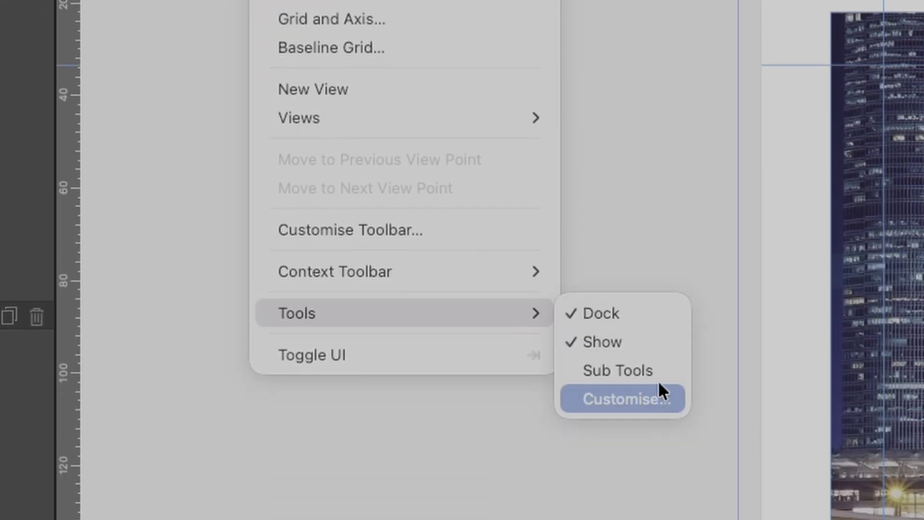
{"action": "left_click", "coordinate": [655, 391]}
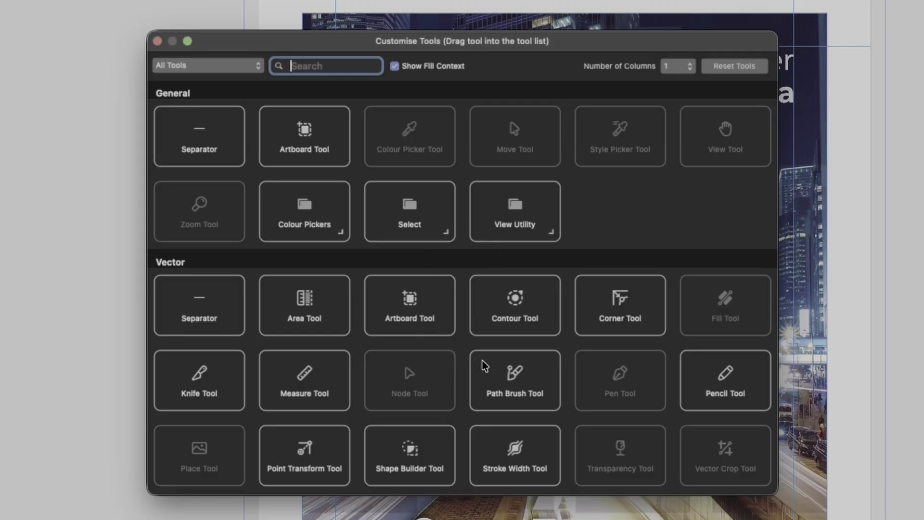
{"action": "scroll", "coordinate": [486, 364], "scroll_direction": "down", "scroll_amount": 5}
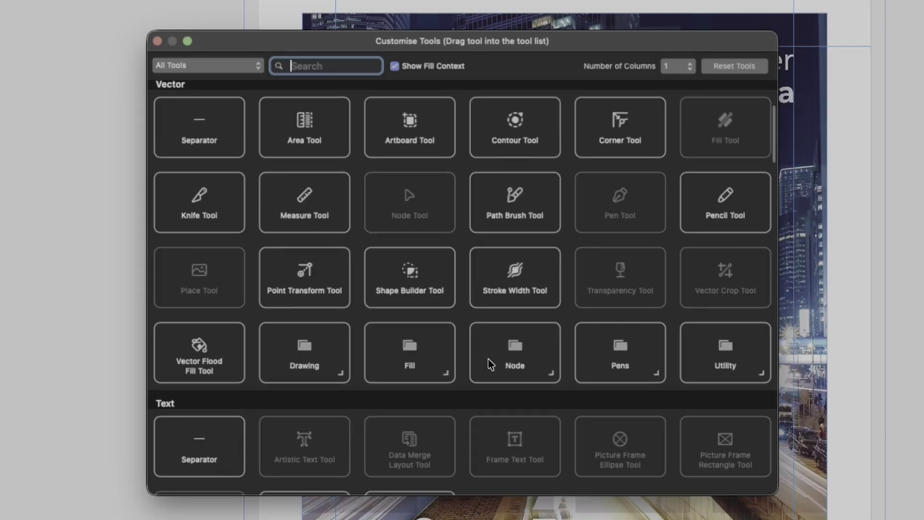
{"action": "scroll", "coordinate": [488, 359], "scroll_direction": "up", "scroll_amount": 2}
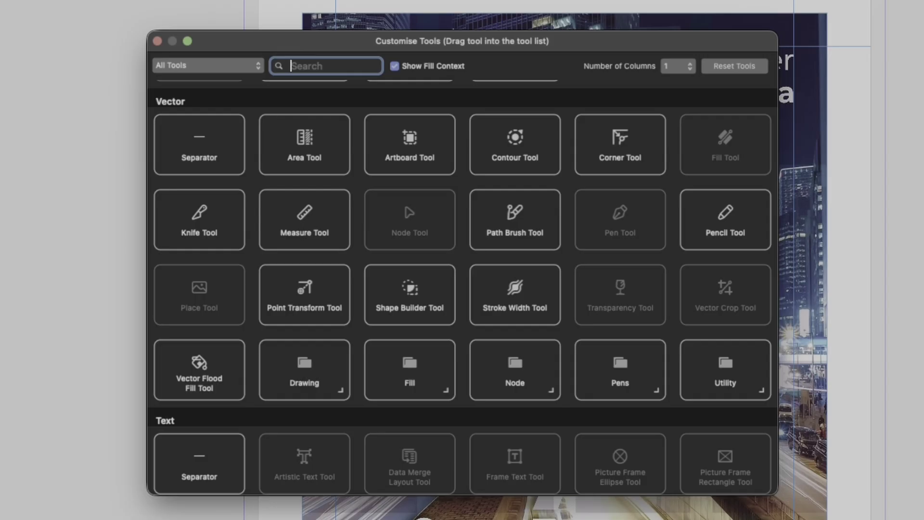
{"action": "scroll", "coordinate": [376, 251], "scroll_direction": "up", "scroll_amount": 3}
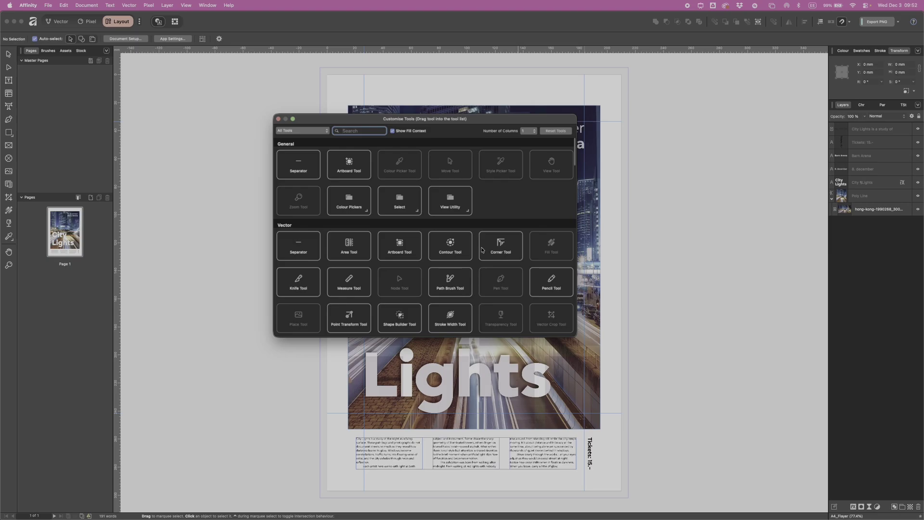
{"action": "left_click_drag", "start_coordinate": [511, 247], "coordinate": [10, 69]}
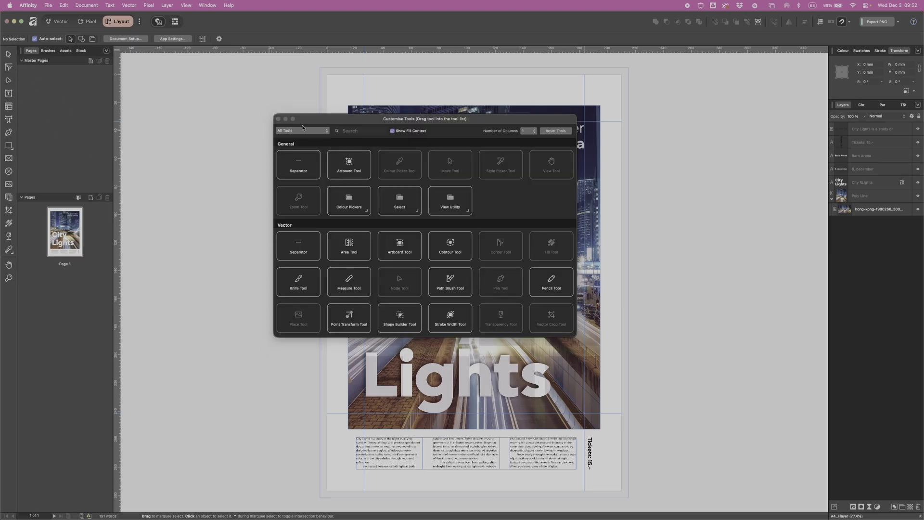
{"action": "left_click", "coordinate": [280, 117]}
Step: Draw a rectangle over the poster's skyscrapers above the word City and fill it with light blue, 58% cyan only
{"action": "key", "text": "m"}
{"action": "left_click_drag", "start_coordinate": [386, 155], "coordinate": [461, 254]}
{"action": "left_click", "coordinate": [843, 51]}
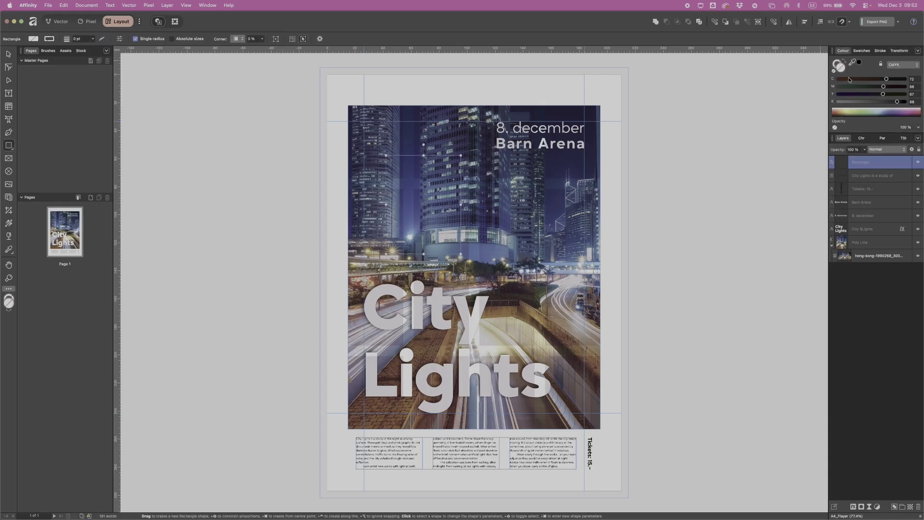
{"action": "left_click", "coordinate": [877, 79]}
Step: Switch to the Move Tool and turn on Preview Mode to hide the guides and page margins
{"action": "key", "text": "v"}
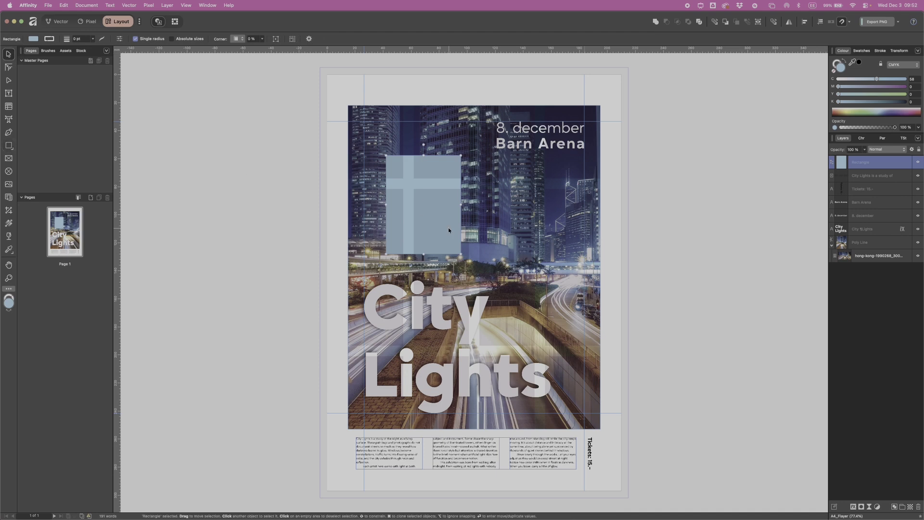
{"action": "key", "text": "w"}
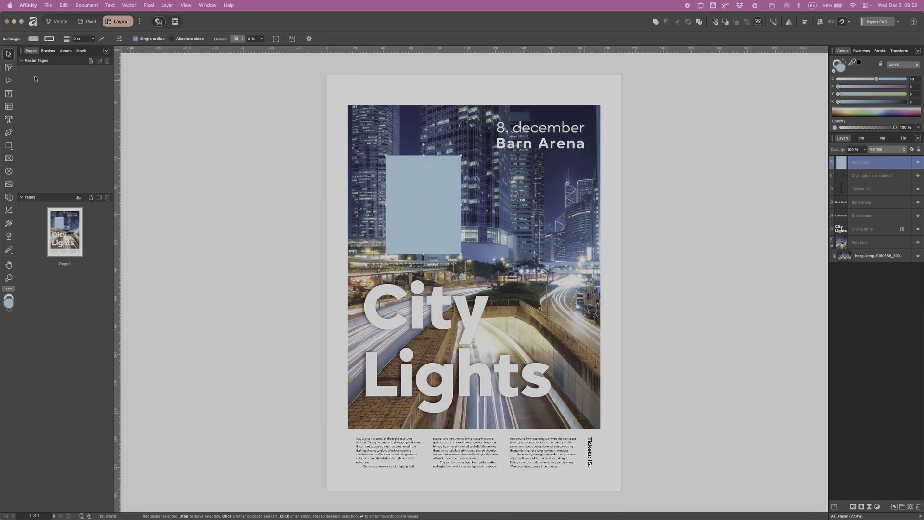
Step: Round all four corners of the light blue rectangle with the Corner Tool and switch to the Node Tool
{"action": "left_click", "coordinate": [8, 67]}
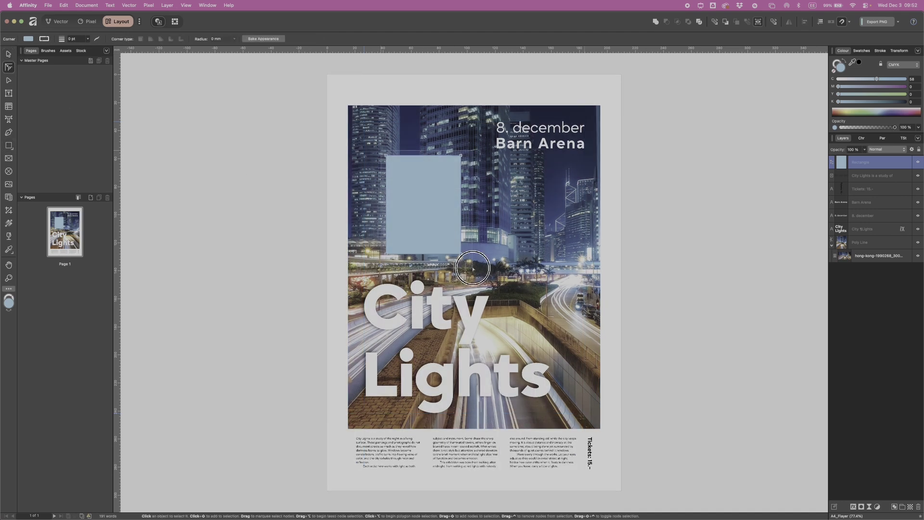
{"action": "left_click_drag", "start_coordinate": [460, 155], "coordinate": [434, 166]}
{"action": "left_click", "coordinate": [8, 81]}
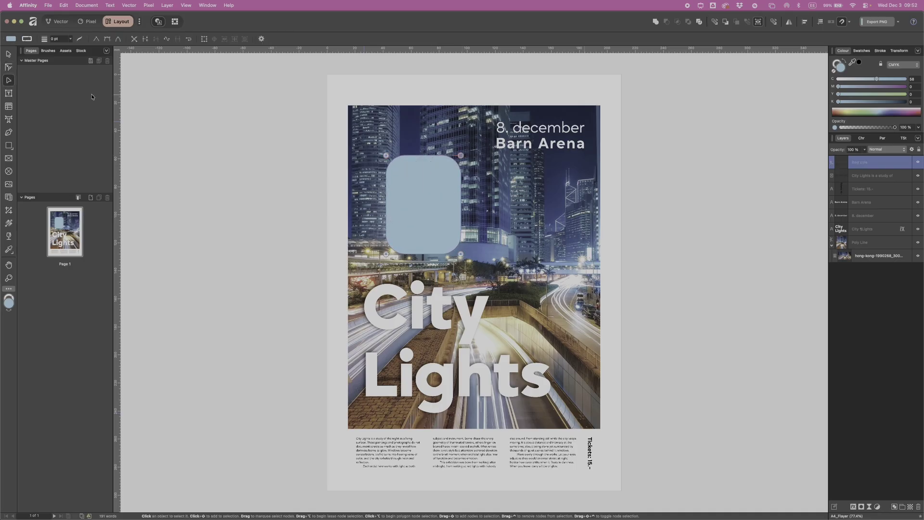
Step: Visit the Vector studio, return to Layout and delete the rounded light blue rectangle
{"action": "left_click", "coordinate": [60, 22]}
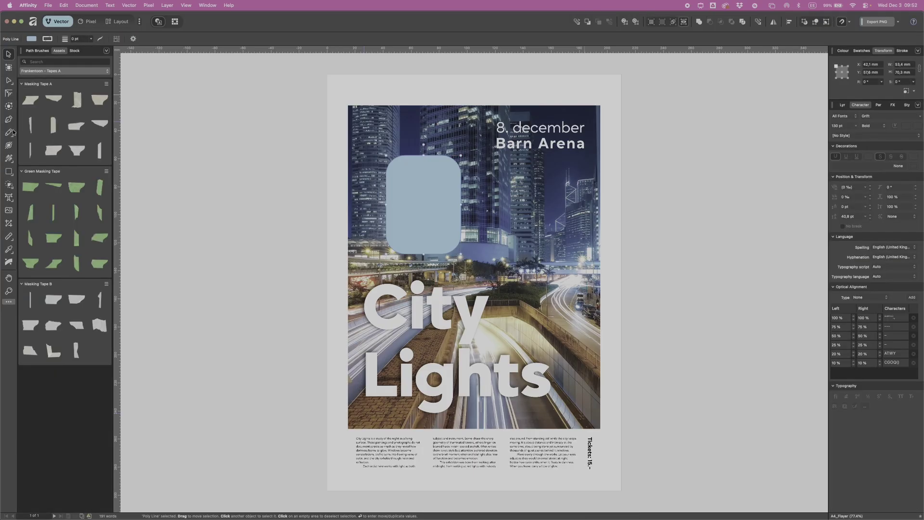
{"action": "key", "text": "F3"}
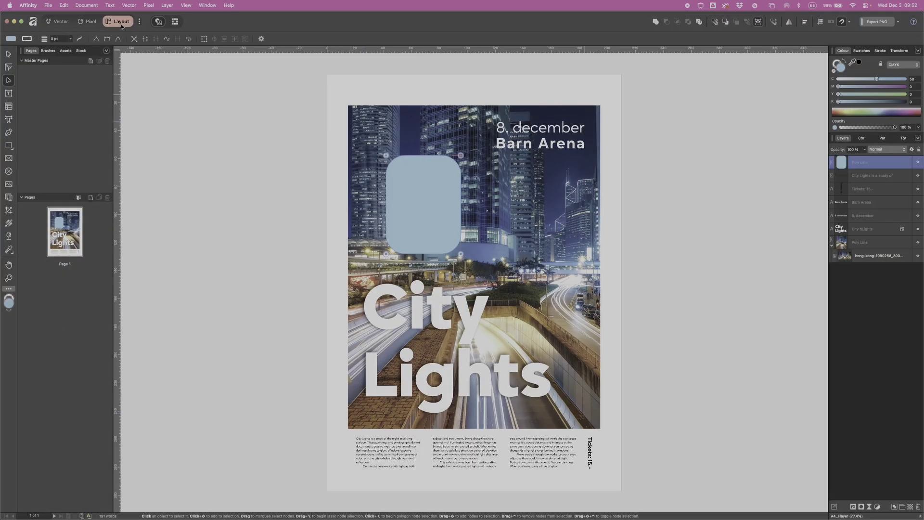
{"action": "left_click", "coordinate": [8, 53]}
{"action": "key", "text": "Delete"}
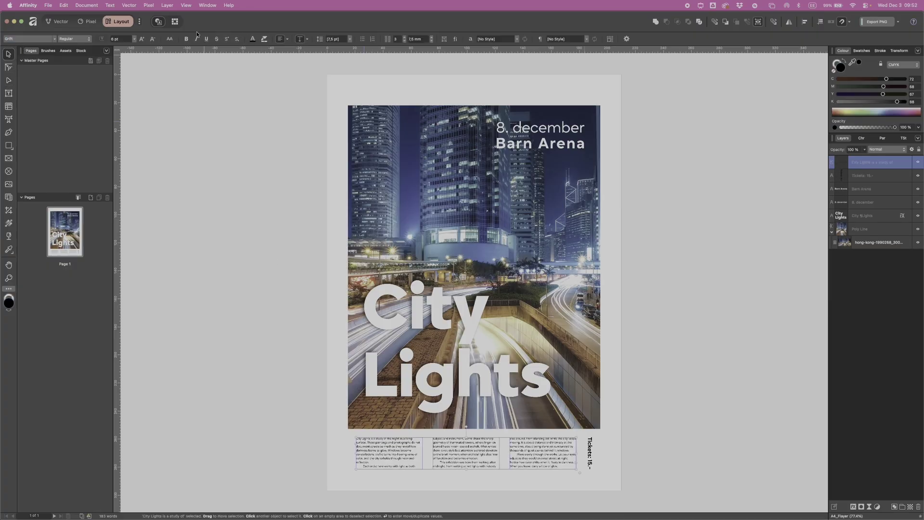
Step: Customise the tool list by removing the Corner Tool below the Move Tool, and close the customisation window
{"action": "left_click", "coordinate": [186, 5]}
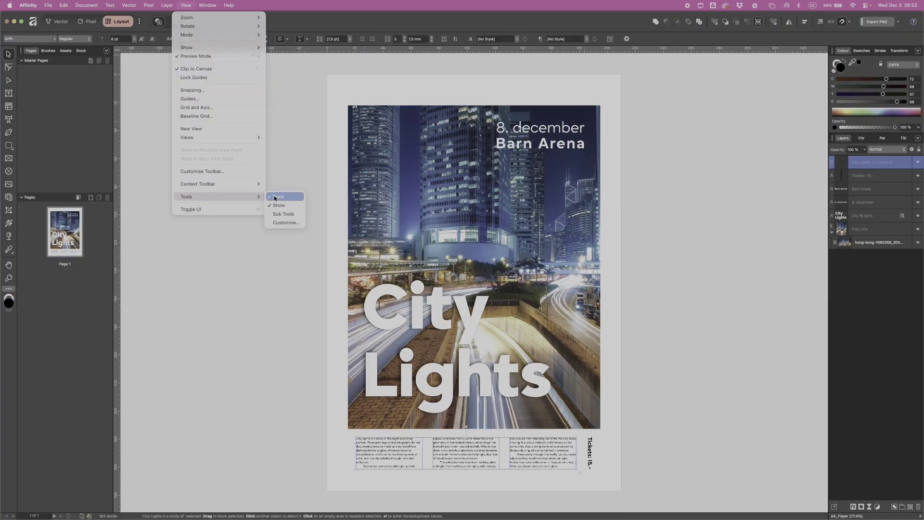
{"action": "left_click", "coordinate": [286, 223]}
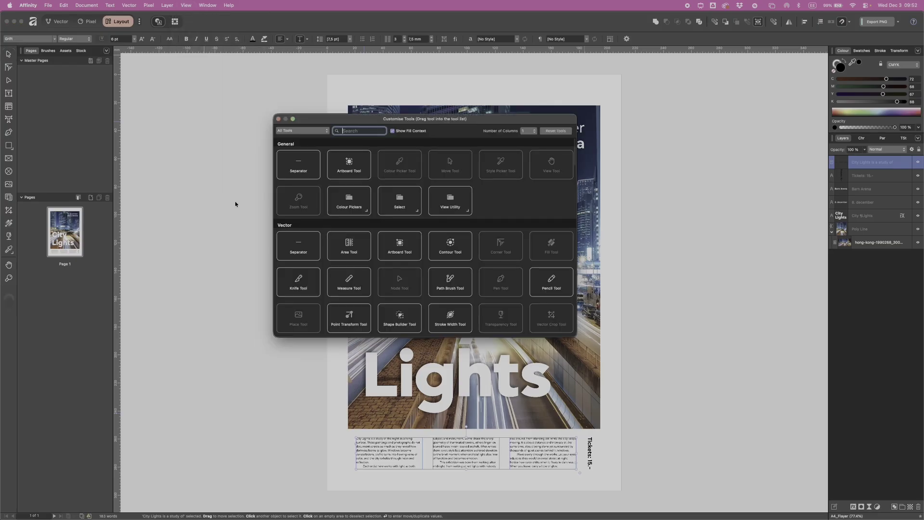
{"action": "left_click", "coordinate": [9, 68]}
{"action": "left_click_drag", "start_coordinate": [8, 68], "coordinate": [161, 81]}
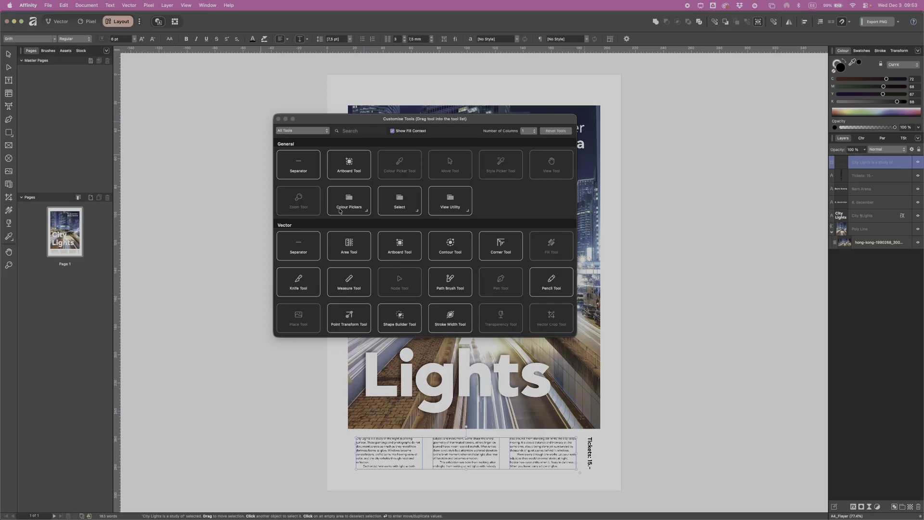
{"action": "left_click", "coordinate": [278, 118]}
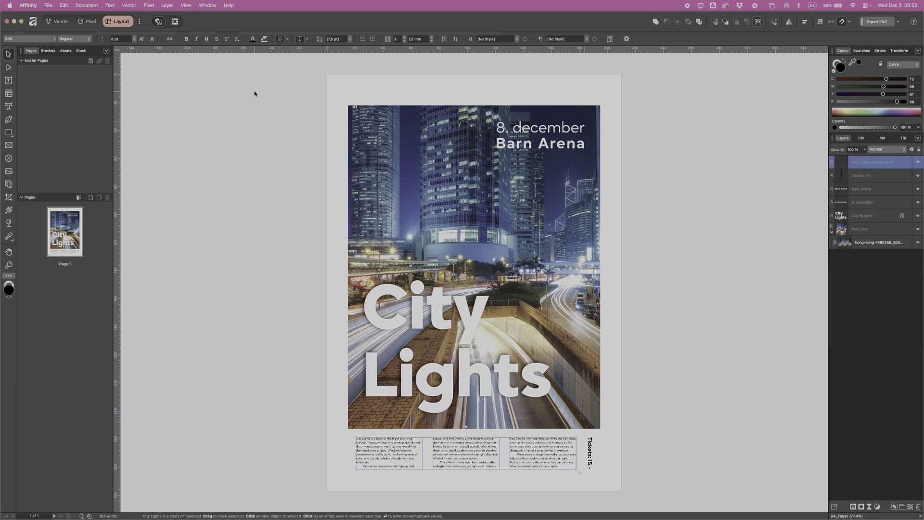
Step: Reset the panels to their default layout
{"action": "left_click", "coordinate": [204, 7]}
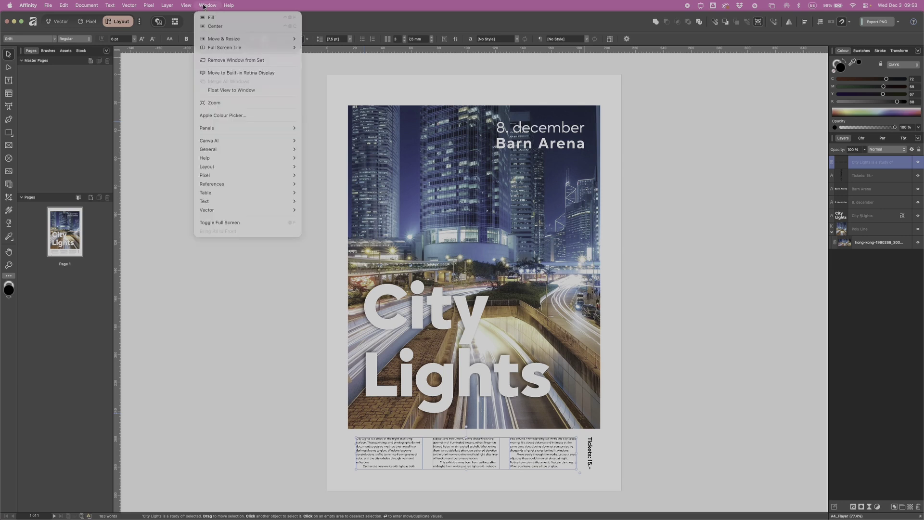
{"action": "mouse_move", "coordinate": [258, 128]}
{"action": "left_click", "coordinate": [332, 187]}
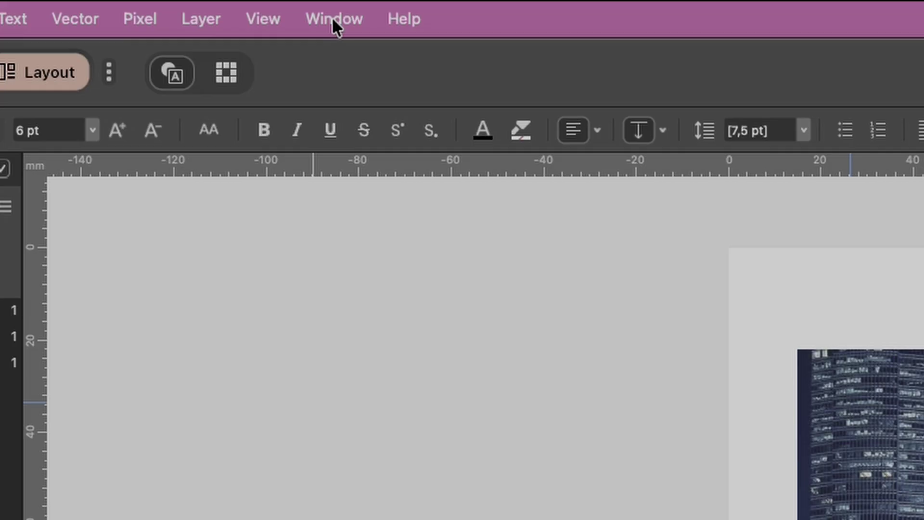
Step: Delete the panel preset NEW in the Panels Presets Manager and close the manager
{"action": "left_click", "coordinate": [207, 6]}
{"action": "mouse_move", "coordinate": [452, 423]}
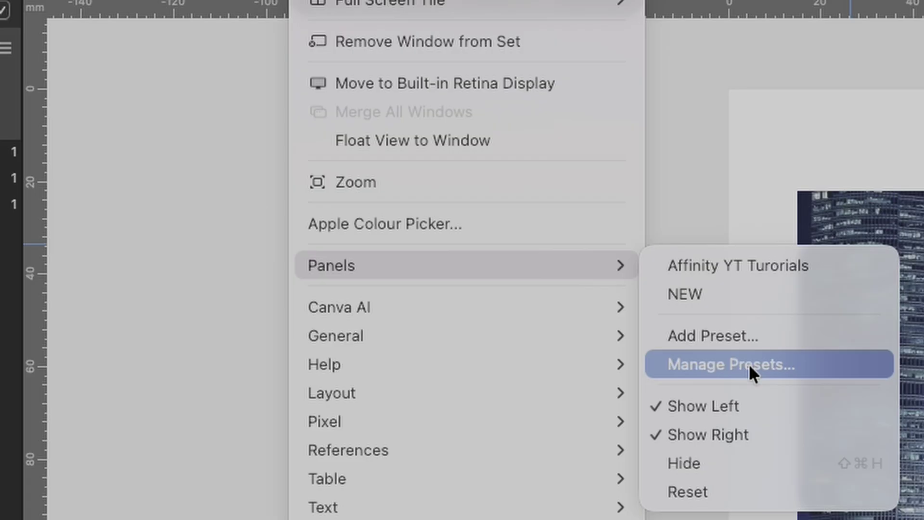
{"action": "left_click", "coordinate": [749, 363]}
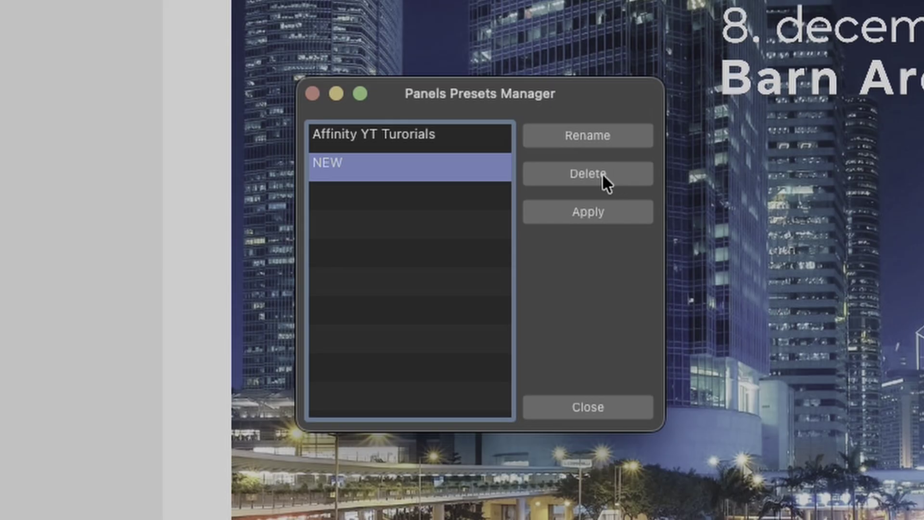
{"action": "left_click", "coordinate": [617, 176]}
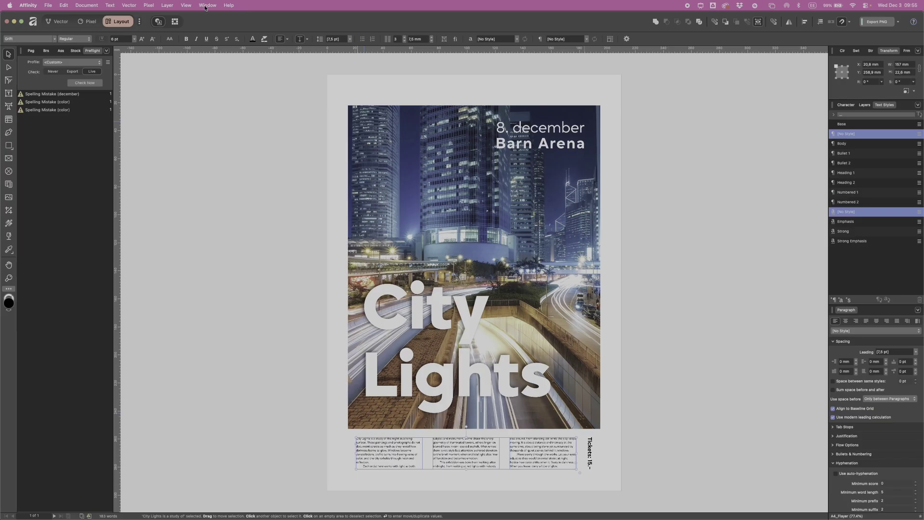
Step: Save the current panel layout as a new panel preset named NEW
{"action": "left_click", "coordinate": [205, 6]}
{"action": "mouse_move", "coordinate": [270, 128]}
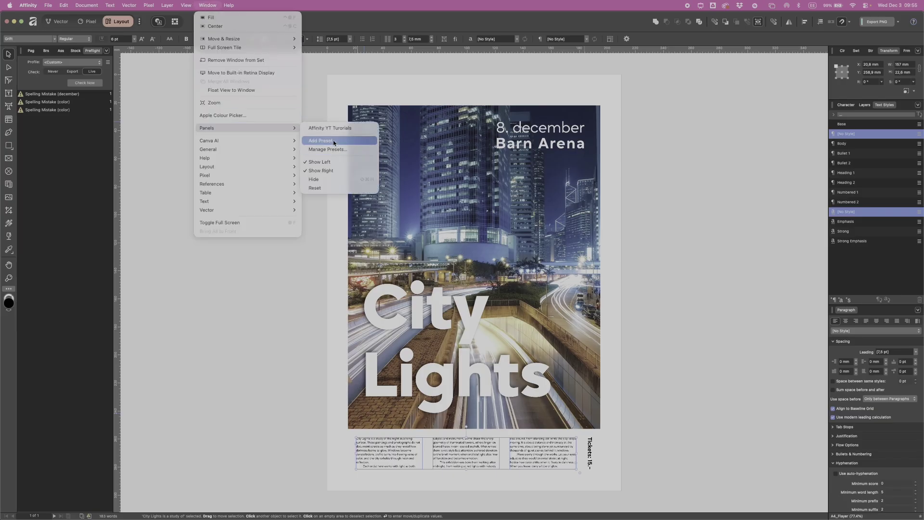
{"action": "left_click", "coordinate": [334, 142]}
{"action": "type", "text": "NEW"}
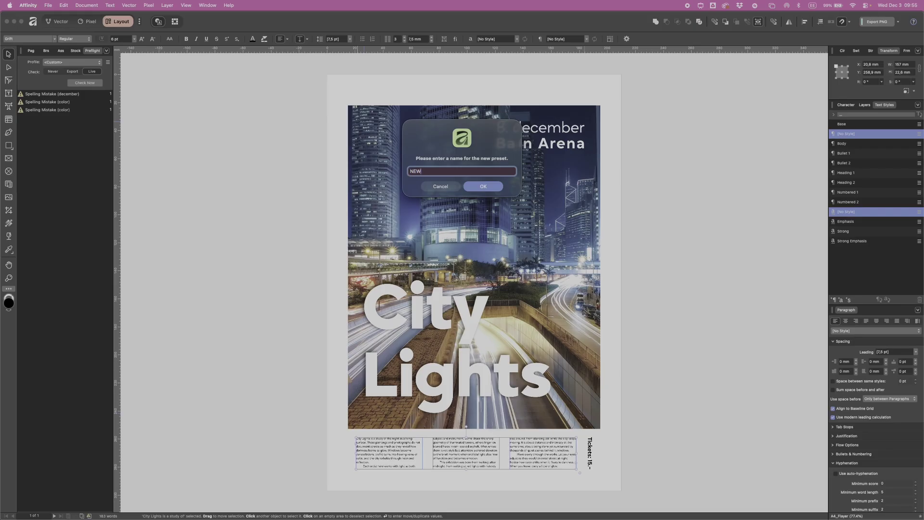
{"action": "left_click", "coordinate": [497, 190]}
Step: Apply the panel preset Affinity YT Turorials and clear the selection on the poster
{"action": "left_click", "coordinate": [208, 5]}
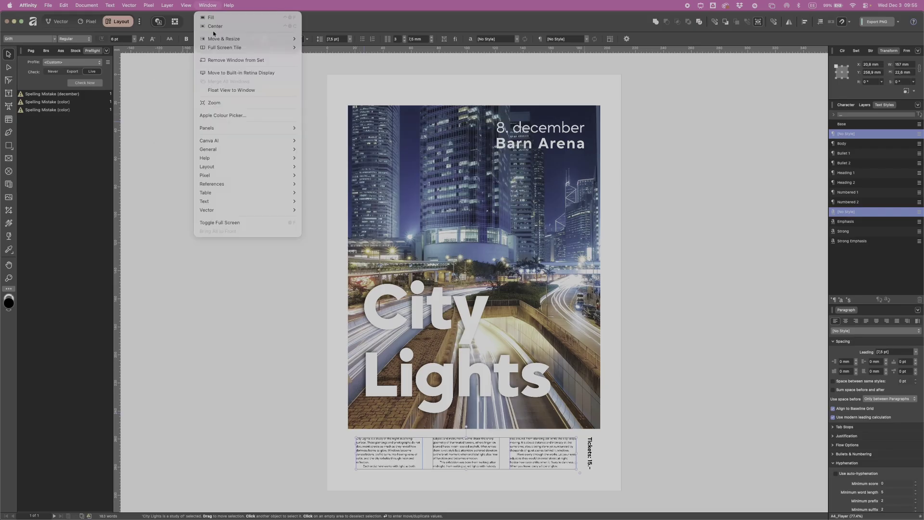
{"action": "mouse_move", "coordinate": [252, 127]}
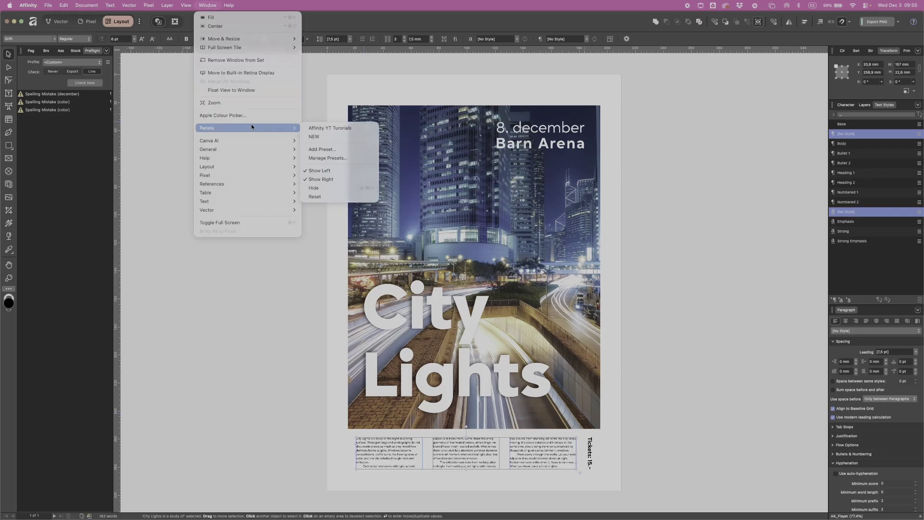
{"action": "left_click", "coordinate": [314, 128]}
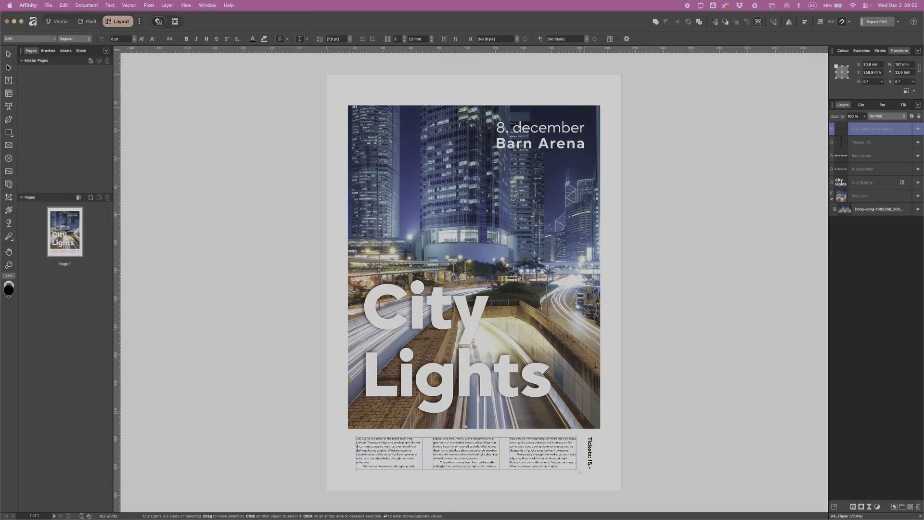
{"action": "left_click", "coordinate": [207, 5]}
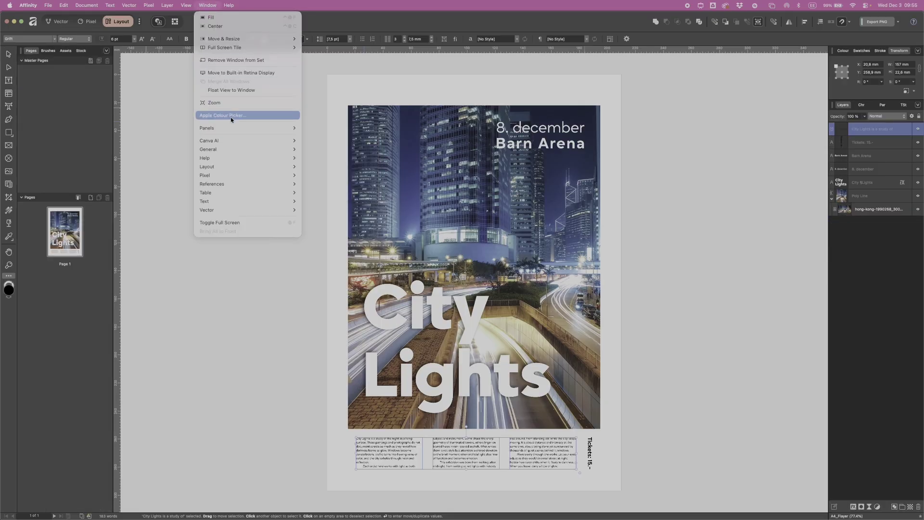
{"action": "left_click", "coordinate": [321, 166]}
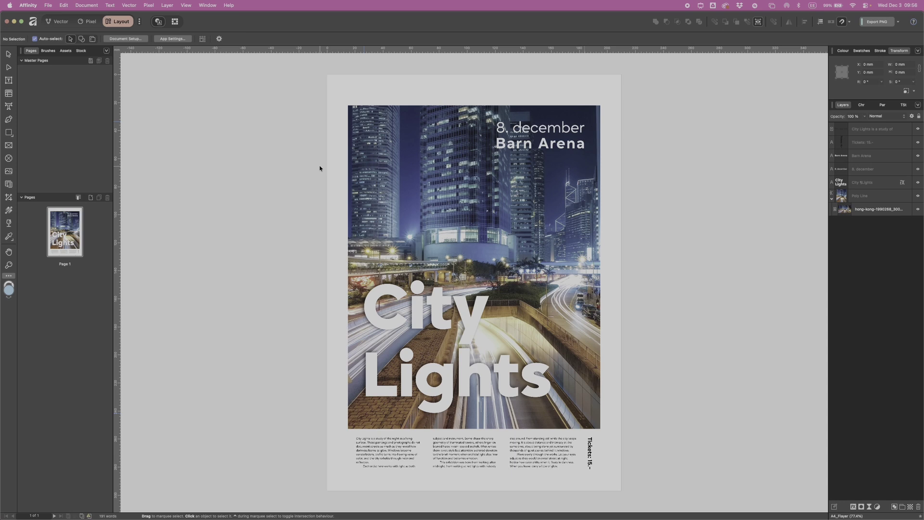
Step: Open the shortcut settings for the Layout studio's View commands and look through the available command categories
{"action": "left_click", "coordinate": [26, 5]}
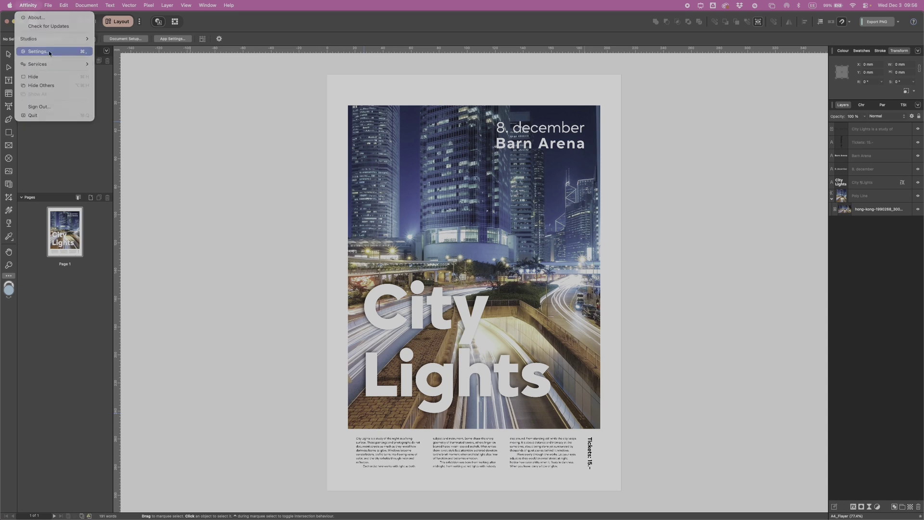
{"action": "mouse_move", "coordinate": [67, 6]}
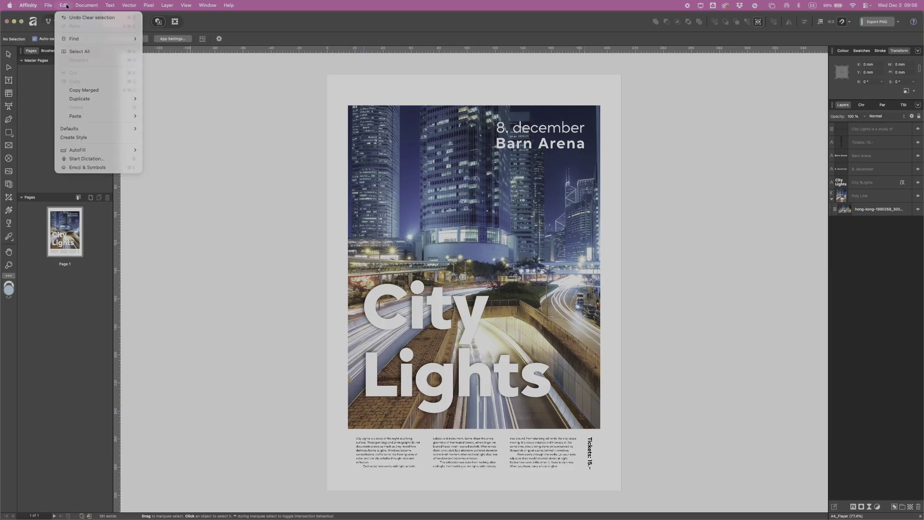
{"action": "mouse_move", "coordinate": [34, 5]}
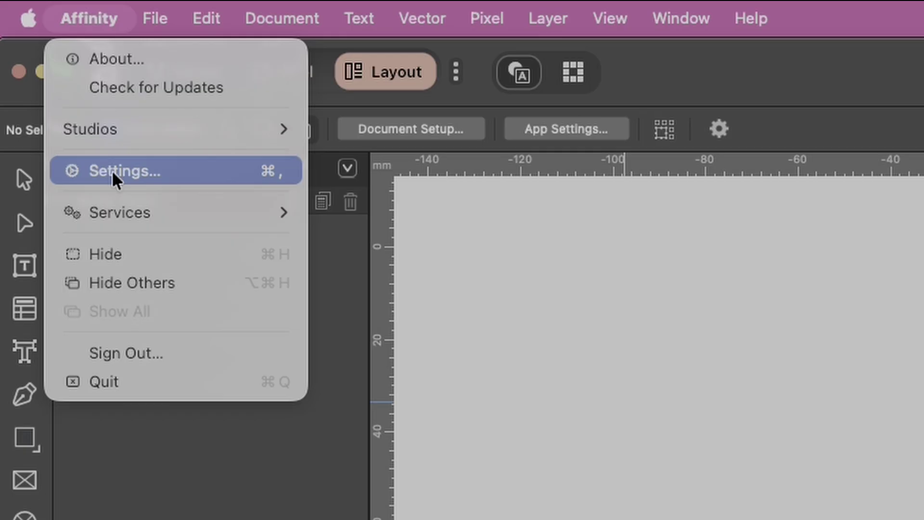
{"action": "left_click", "coordinate": [114, 180]}
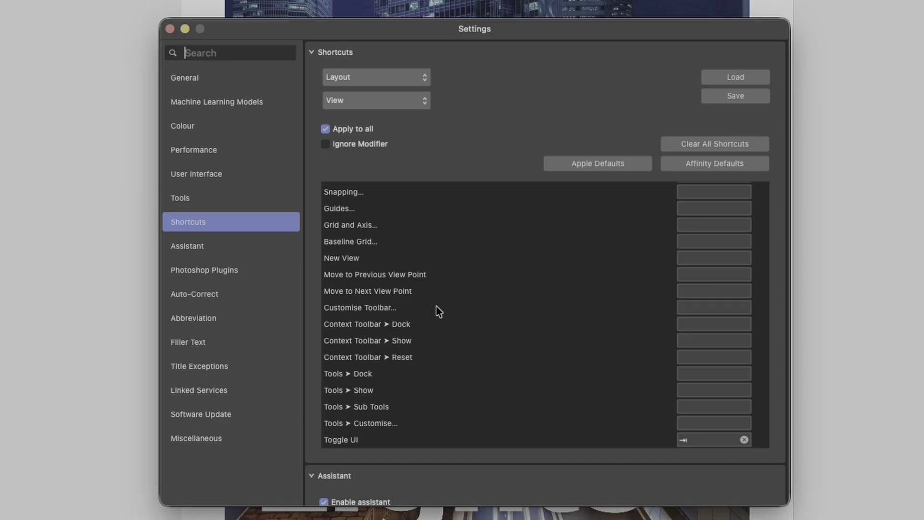
{"action": "left_click", "coordinate": [420, 101]}
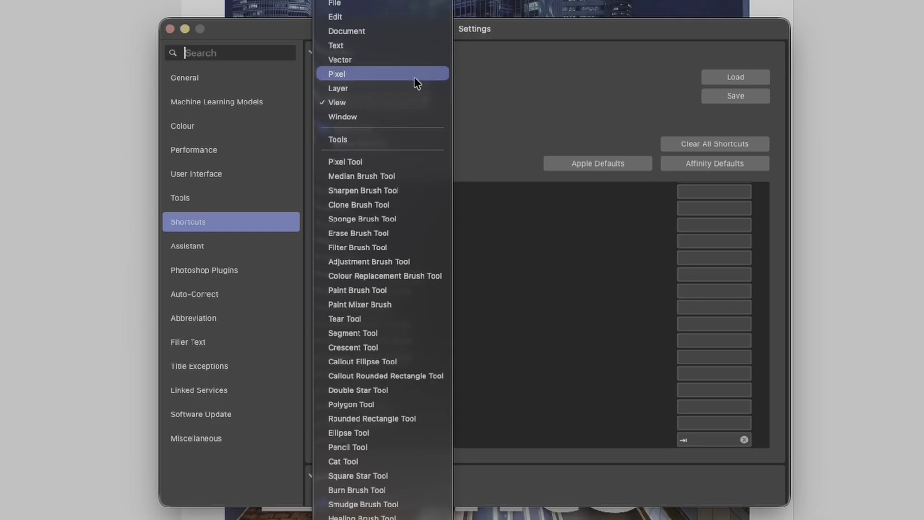
{"action": "left_click", "coordinate": [605, 340]}
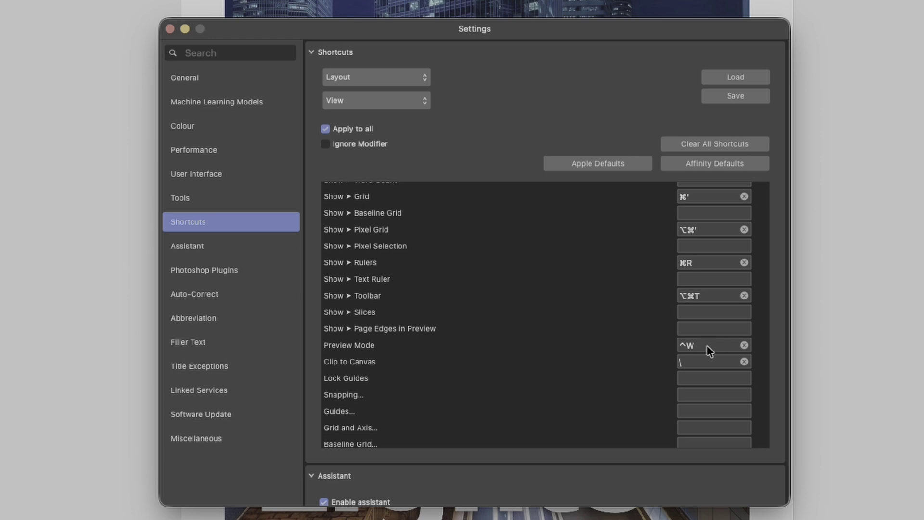
Step: Clear the existing shortcut for Preview Mode and assign Shift+W to it
{"action": "left_click", "coordinate": [744, 345]}
{"action": "left_click", "coordinate": [698, 347]}
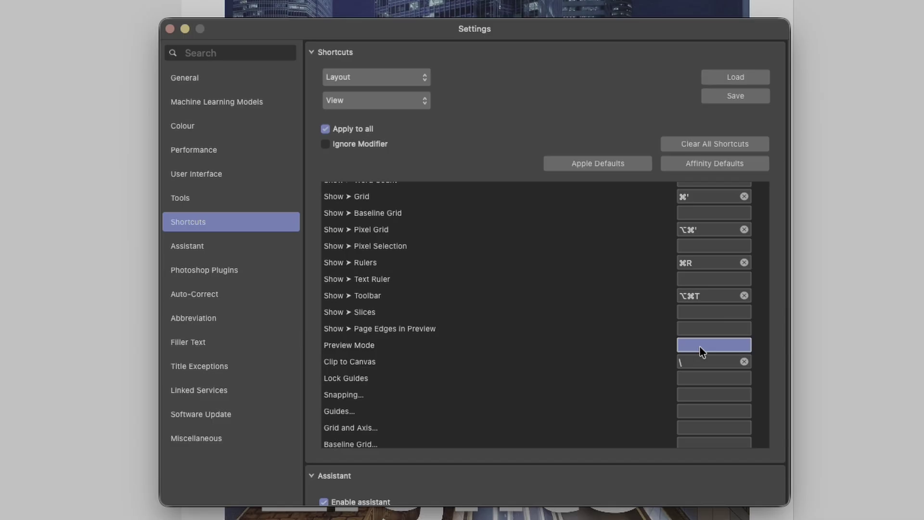
{"action": "key", "text": "shift+w"}
Step: Try W on its own as the shortcut for Preview Mode
{"action": "left_click", "coordinate": [744, 346]}
{"action": "left_click", "coordinate": [713, 345]}
{"action": "key", "text": "w"}
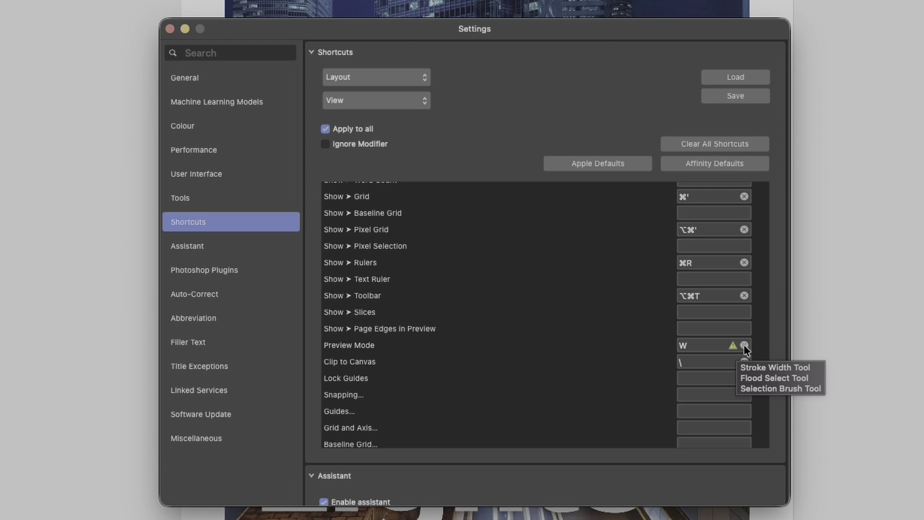
Step: Remove the W shortcut from Preview Mode and assign Shift+W again
{"action": "left_click", "coordinate": [745, 346]}
{"action": "left_click", "coordinate": [709, 349]}
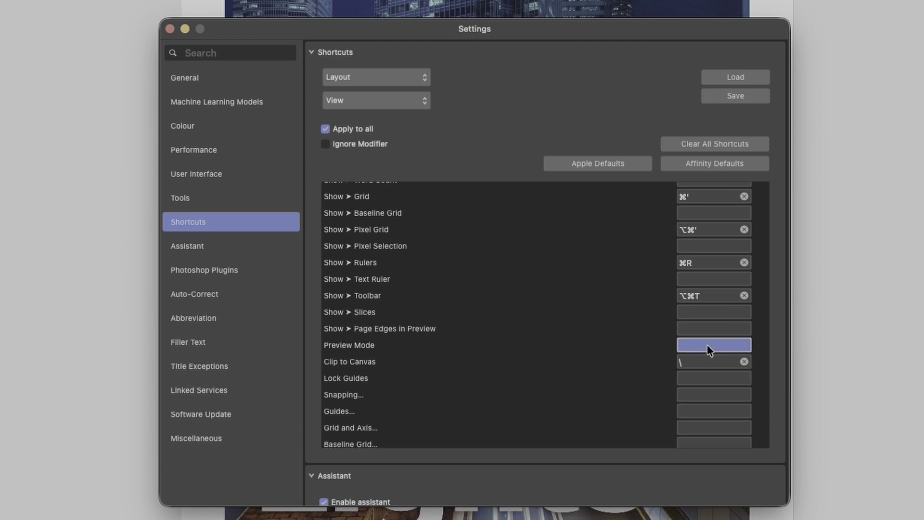
{"action": "key", "text": "shift+w"}
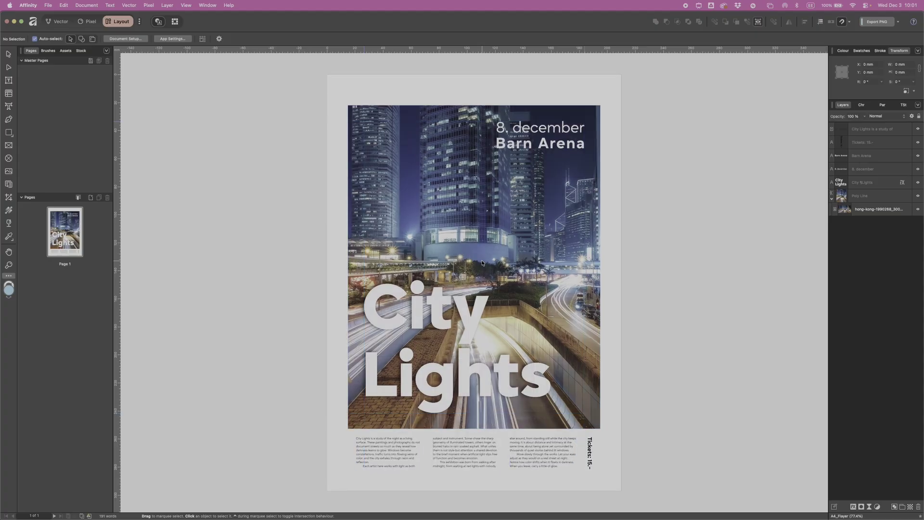
Step: Open the application settings again and go to the Performance options
{"action": "left_click", "coordinate": [34, 6]}
{"action": "left_click", "coordinate": [33, 54]}
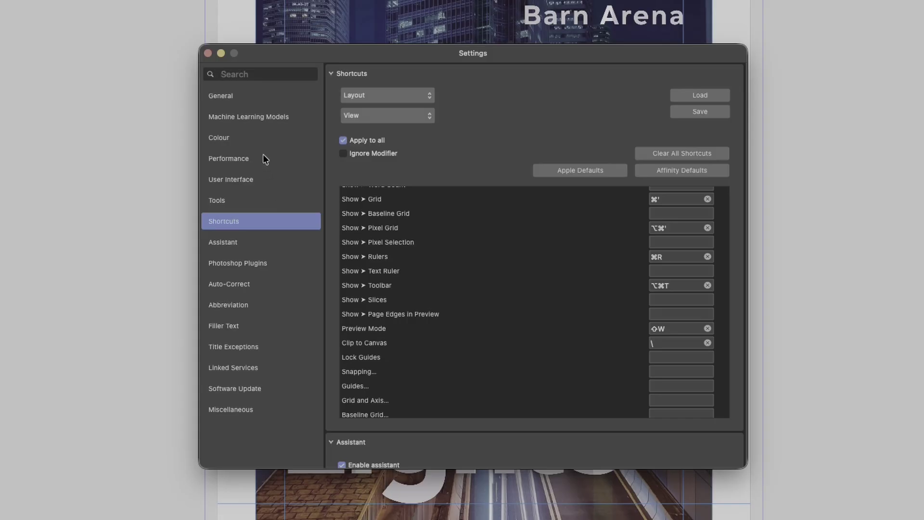
{"action": "left_click", "coordinate": [354, 222]}
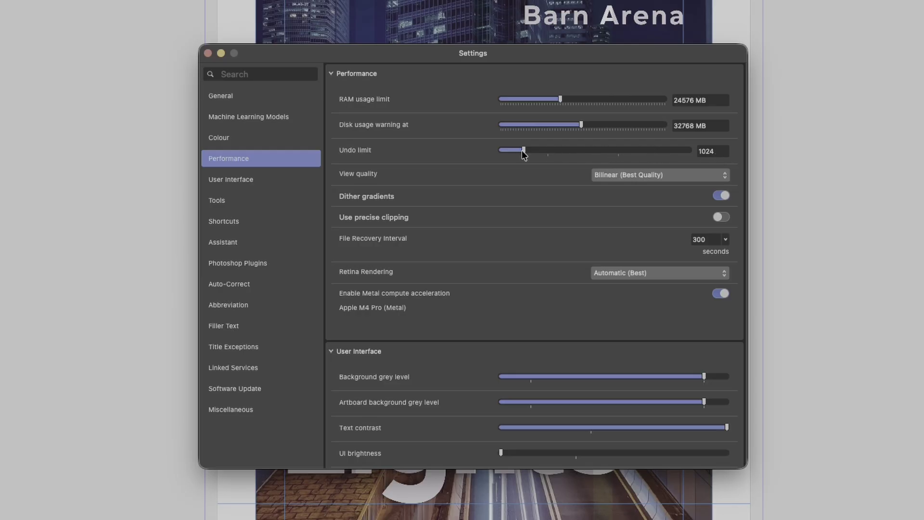
Step: Raise the undo limit to 8192 and set it back to 1024
{"action": "left_click_drag", "start_coordinate": [525, 154], "coordinate": [692, 155]}
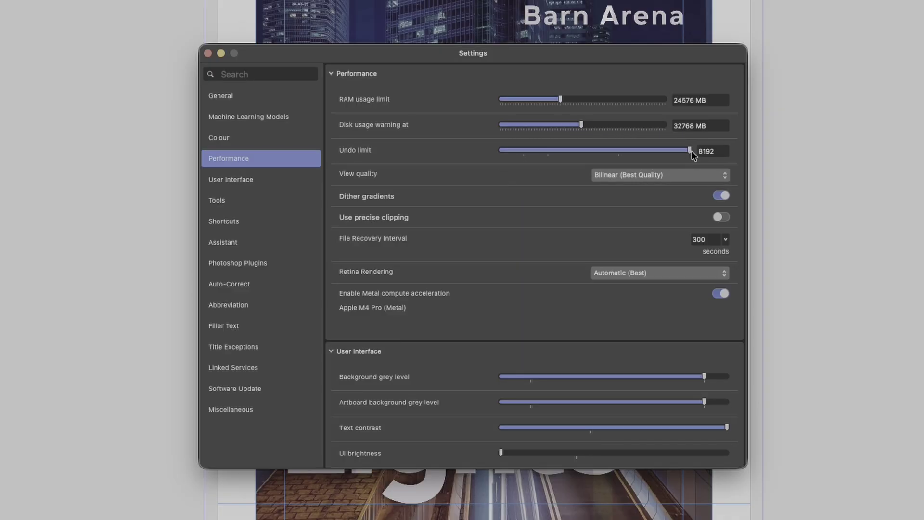
{"action": "left_click_drag", "start_coordinate": [689, 150], "coordinate": [522, 162]}
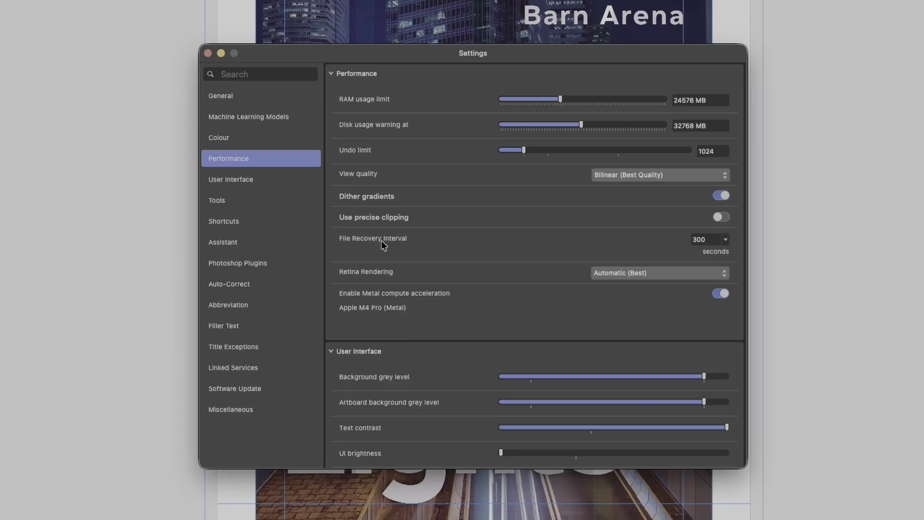
Step: Try adjusting the File Recovery Interval and leave it at 300 seconds
{"action": "left_click", "coordinate": [727, 240]}
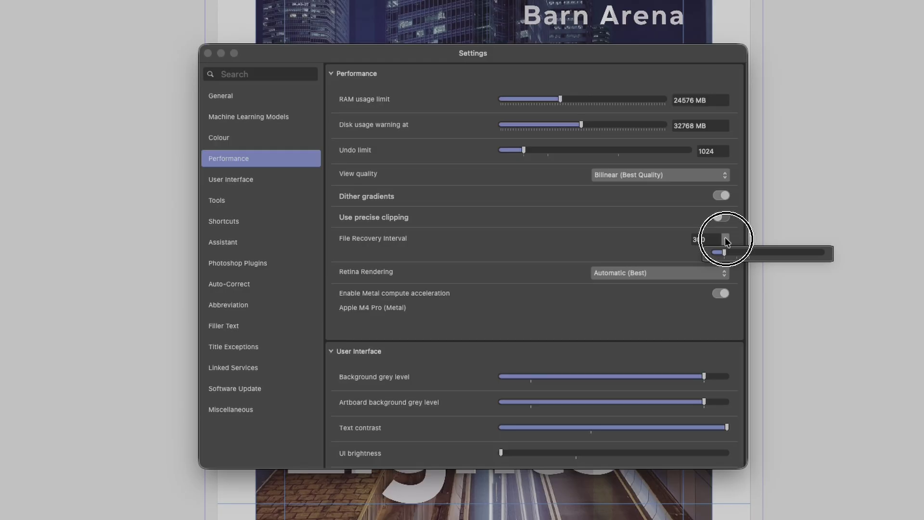
{"action": "mouse_move", "coordinate": [717, 255]}
{"action": "left_mouse_down"}
{"action": "mouse_move", "coordinate": [871, 263]}
{"action": "mouse_move", "coordinate": [727, 258]}
{"action": "left_mouse_up"}
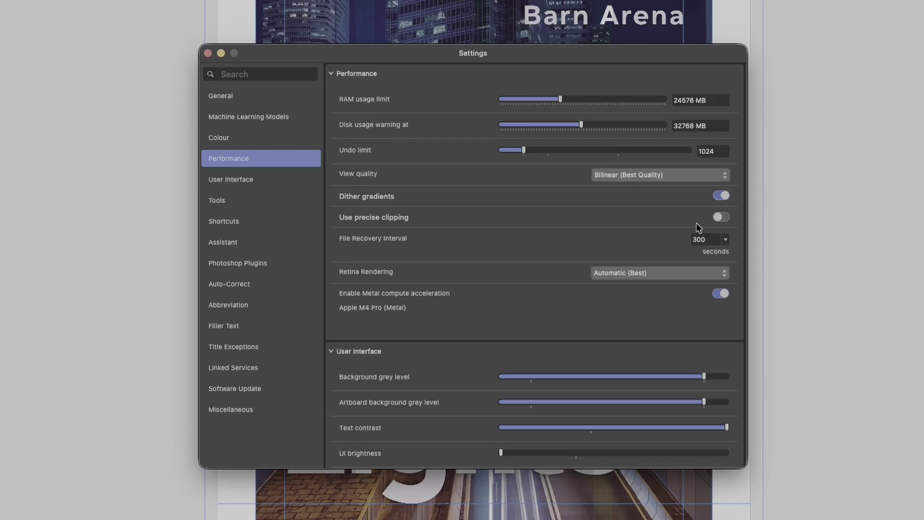
{"action": "left_click", "coordinate": [725, 239]}
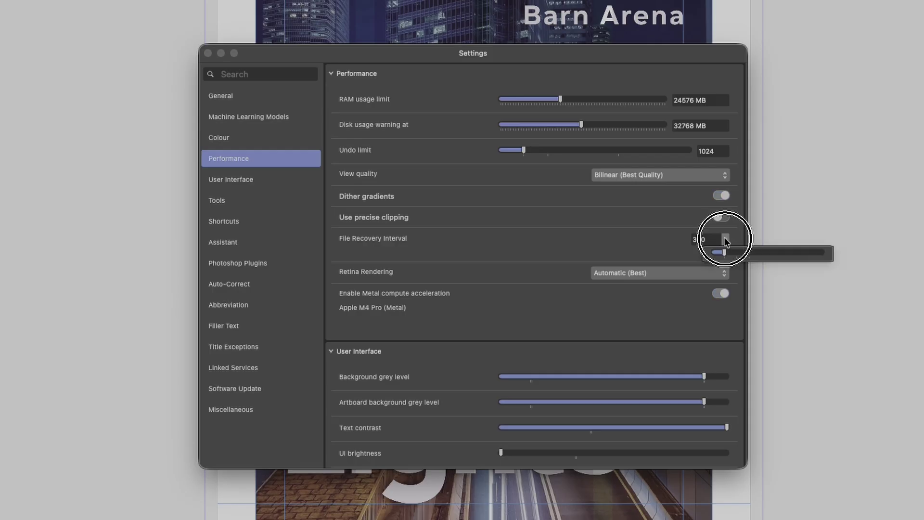
{"action": "mouse_move", "coordinate": [725, 254]}
{"action": "left_mouse_down"}
{"action": "mouse_move", "coordinate": [840, 255]}
{"action": "mouse_move", "coordinate": [723, 258]}
{"action": "left_mouse_up"}
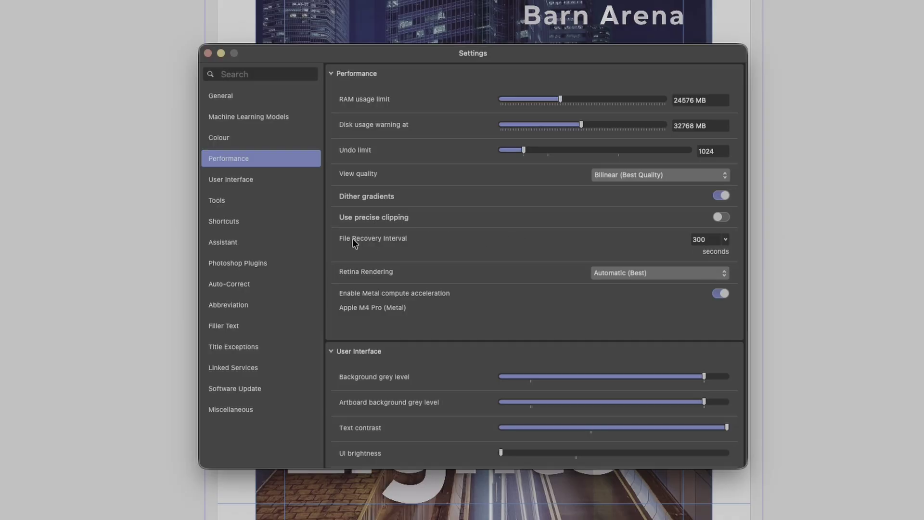
Step: Go to the User Interface options, lower the text contrast to its minimum and return it to the maximum
{"action": "left_click", "coordinate": [228, 179]}
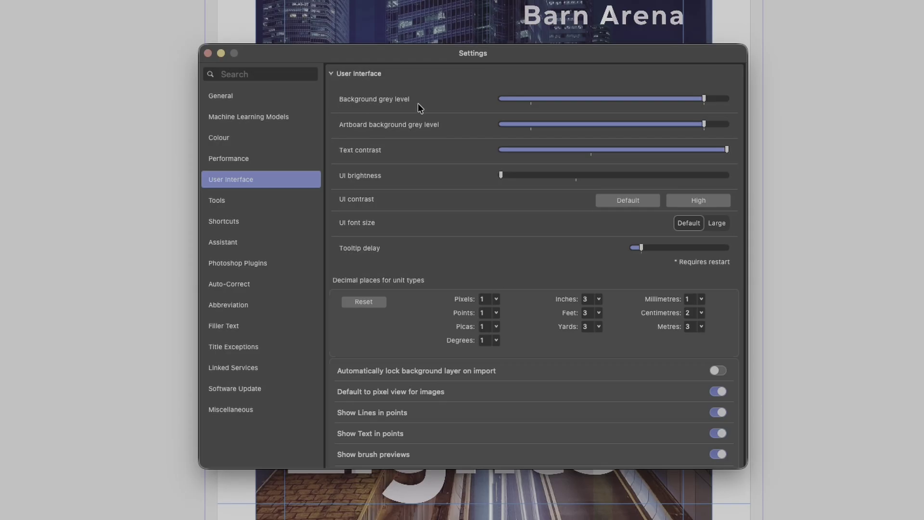
{"action": "mouse_move", "coordinate": [704, 99]}
{"action": "left_mouse_down"}
{"action": "mouse_move", "coordinate": [461, 100]}
{"action": "mouse_move", "coordinate": [766, 112]}
{"action": "mouse_move", "coordinate": [702, 111]}
{"action": "left_mouse_up"}
{"action": "left_click_drag", "start_coordinate": [727, 150], "coordinate": [501, 150]}
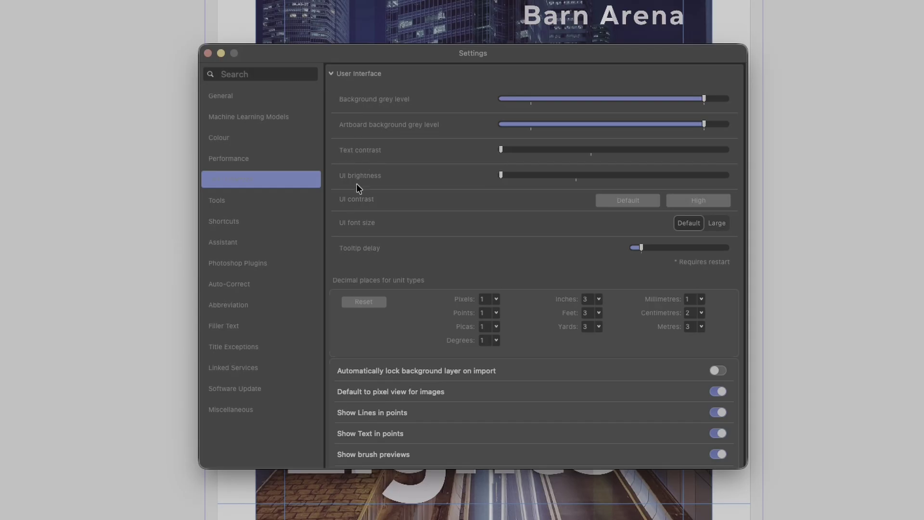
{"action": "left_click_drag", "start_coordinate": [503, 150], "coordinate": [770, 157]}
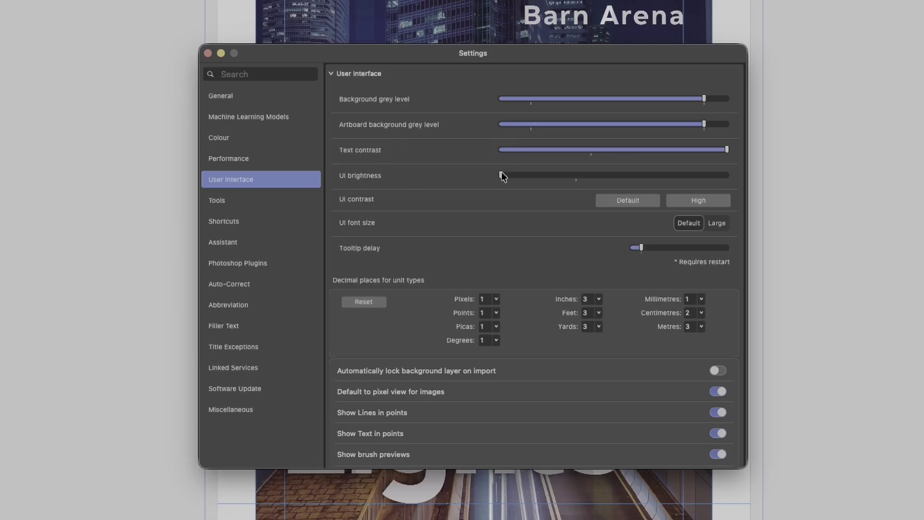
Step: Raise the UI brightness to its maximum, set it back to the minimum and close the settings
{"action": "left_click_drag", "start_coordinate": [500, 175], "coordinate": [729, 176]}
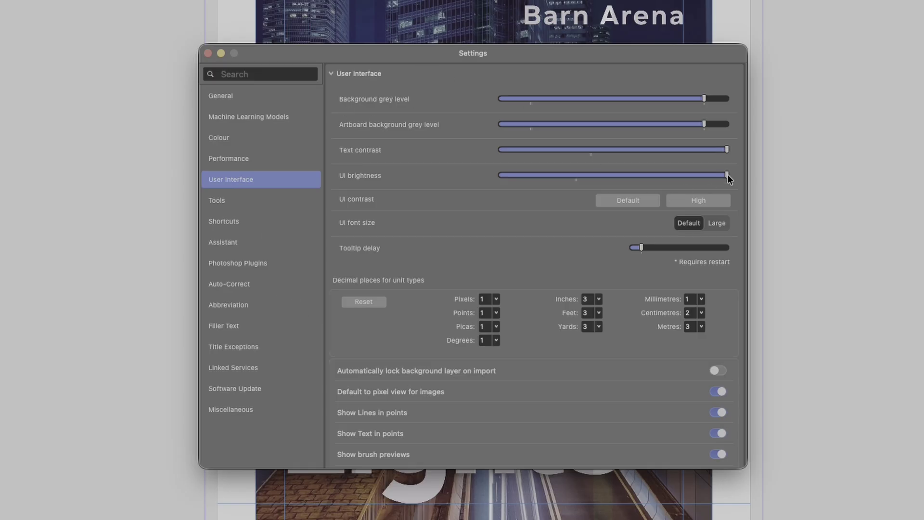
{"action": "left_click_drag", "start_coordinate": [727, 175], "coordinate": [481, 177]}
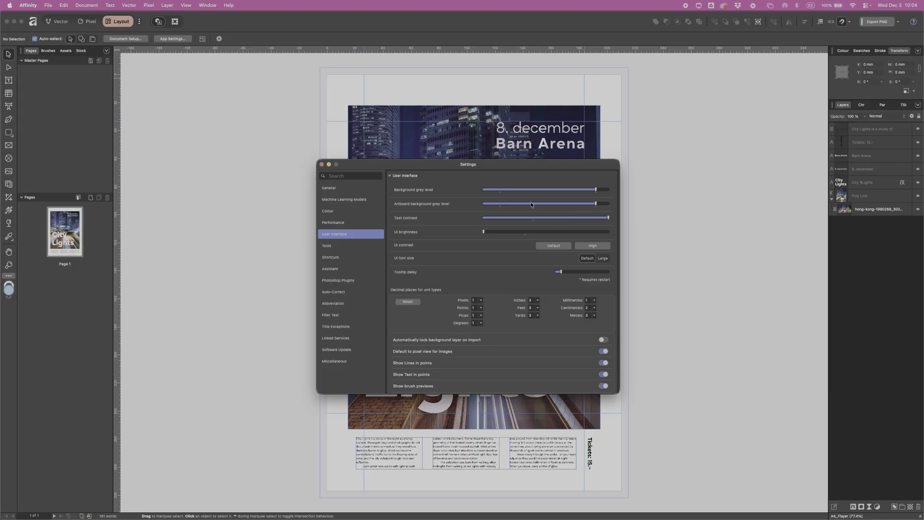
{"action": "left_click", "coordinate": [323, 165]}
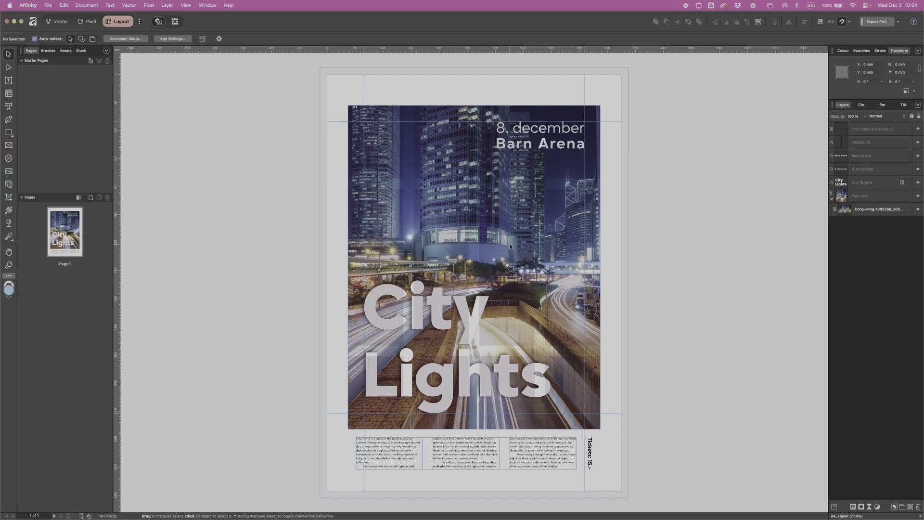
Step: Pan the poster page around the canvas with the temporary Hand tool
{"action": "key", "text": "space"}
{"action": "key", "text": "space"}
{"action": "mouse_move", "coordinate": [274, 229]}
{"action": "left_mouse_down"}
{"action": "mouse_move", "coordinate": [342, 231]}
{"action": "mouse_move", "coordinate": [277, 250]}
{"action": "mouse_move", "coordinate": [319, 258]}
{"action": "mouse_move", "coordinate": [268, 211]}
{"action": "mouse_move", "coordinate": [309, 258]}
{"action": "mouse_move", "coordinate": [287, 229]}
{"action": "left_mouse_up"}
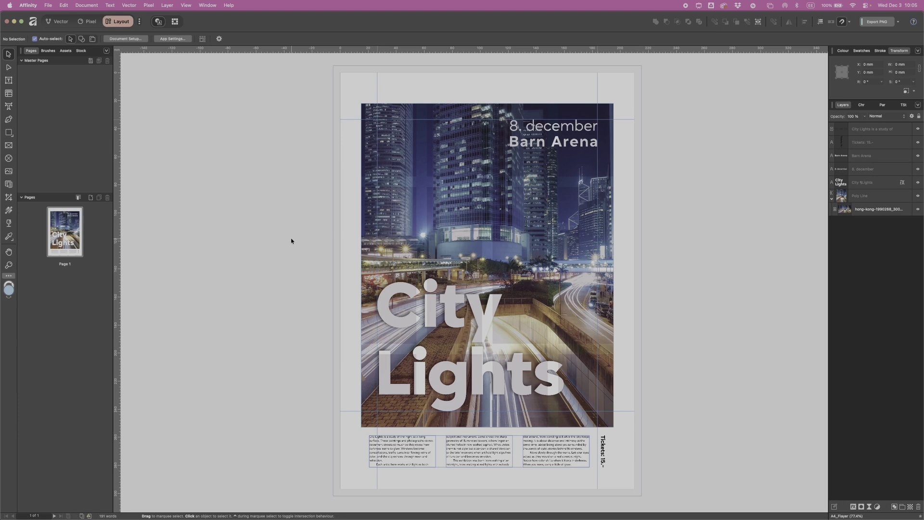
{"action": "key", "text": "space"}
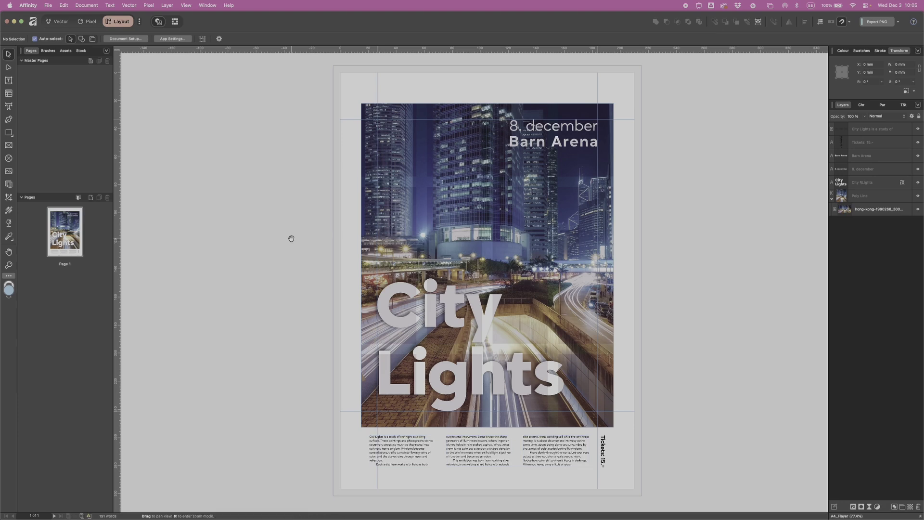
{"action": "mouse_move", "coordinate": [299, 229]}
{"action": "left_mouse_down"}
{"action": "mouse_move", "coordinate": [330, 237]}
{"action": "mouse_move", "coordinate": [317, 217]}
{"action": "mouse_move", "coordinate": [285, 233]}
{"action": "mouse_move", "coordinate": [296, 233]}
{"action": "left_mouse_up"}
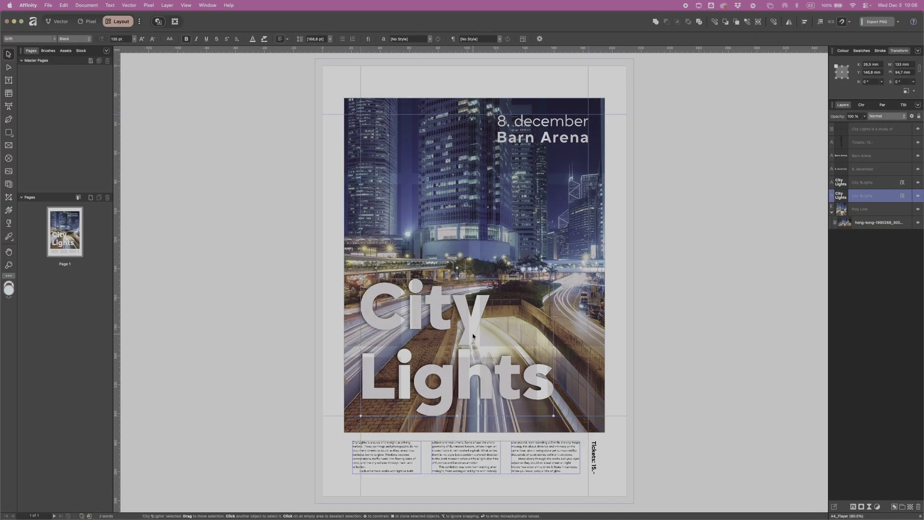
Step: Try duplicating the City Lights title upward over the buildings twice, undoing each copy
{"action": "left_click_drag", "start_coordinate": [473, 336], "coordinate": [483, 187]}
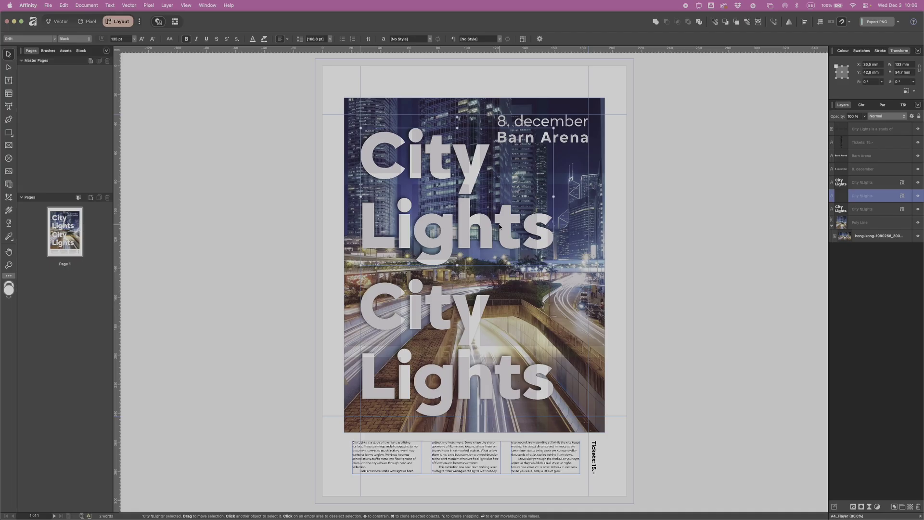
{"action": "key", "text": "super+z"}
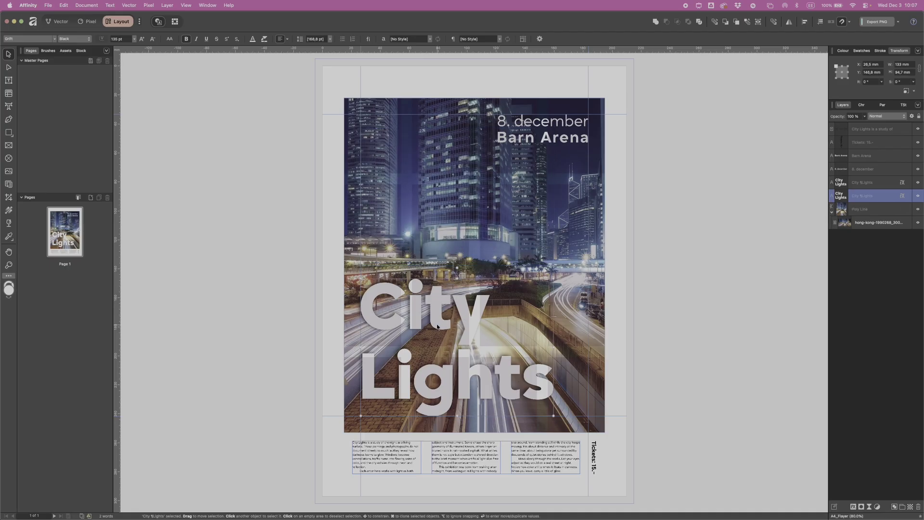
{"action": "left_click_drag", "start_coordinate": [438, 327], "coordinate": [439, 179]}
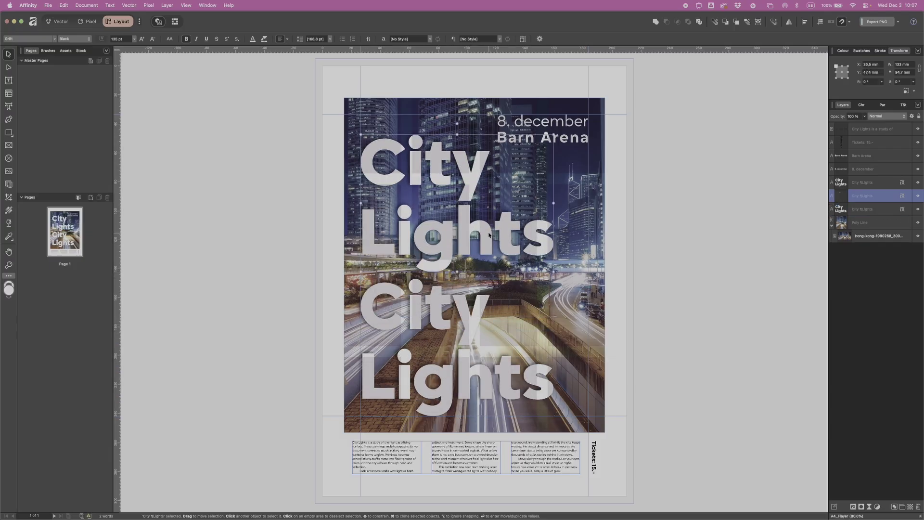
{"action": "key", "text": "super+z"}
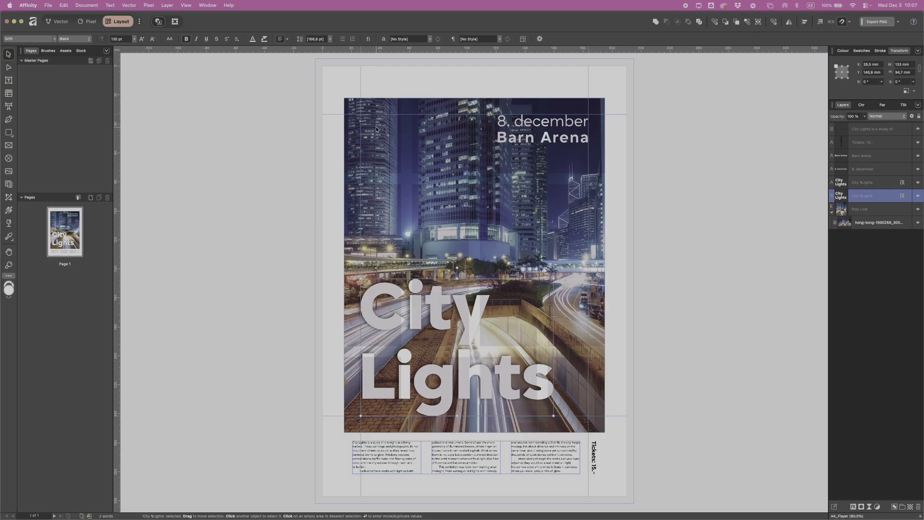
Step: Hide all interface panels and toolbars to view the poster alone, and show them again
{"action": "key", "text": "Tab"}
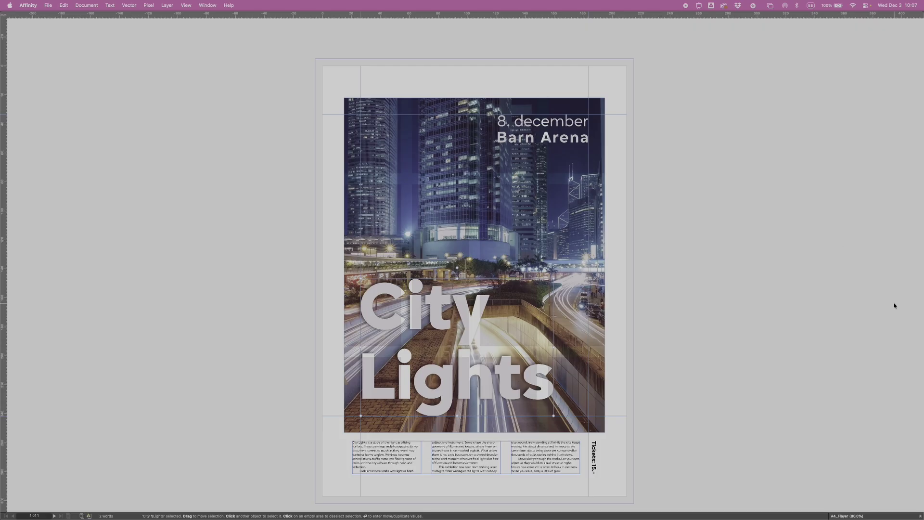
{"action": "key", "text": "Tab"}
Step: Select the poster's picture frame and toggle Preview Mode on and off to compare the page with and without guides
{"action": "left_click", "coordinate": [535, 218]}
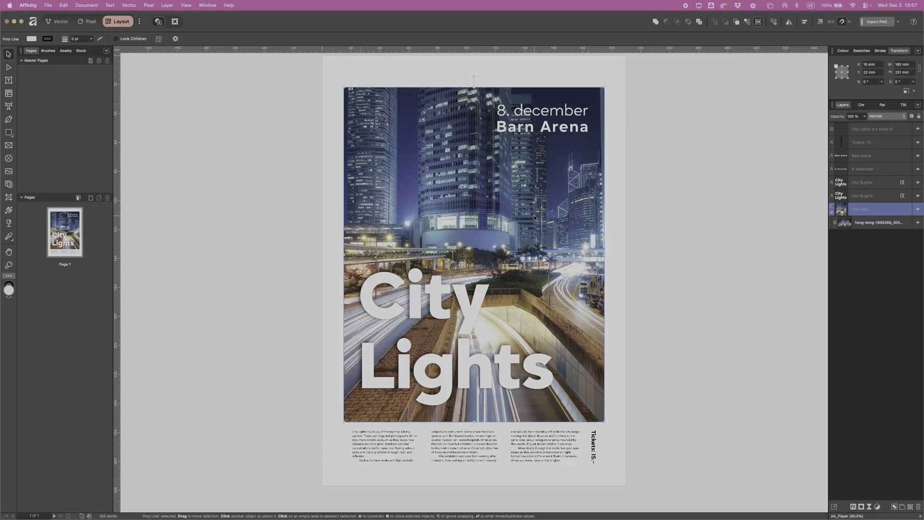
{"action": "left_click", "coordinate": [758, 22]}
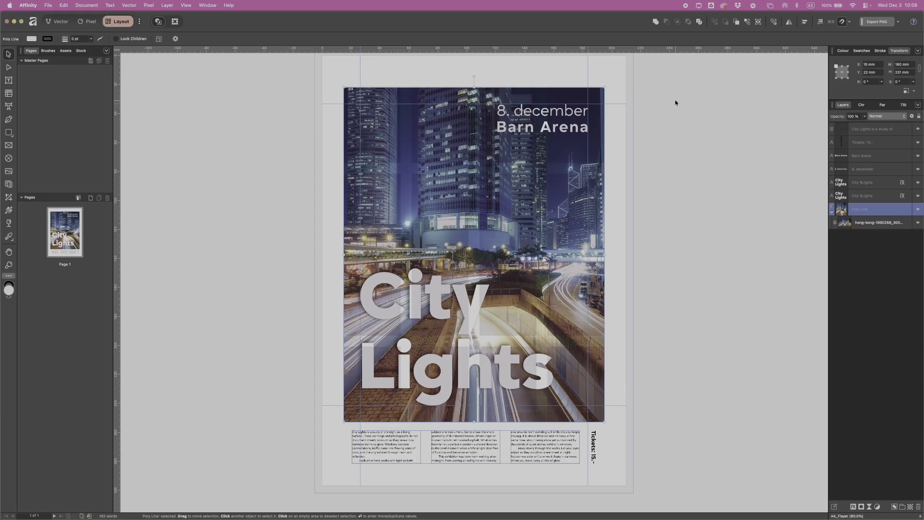
{"action": "key", "text": "w"}
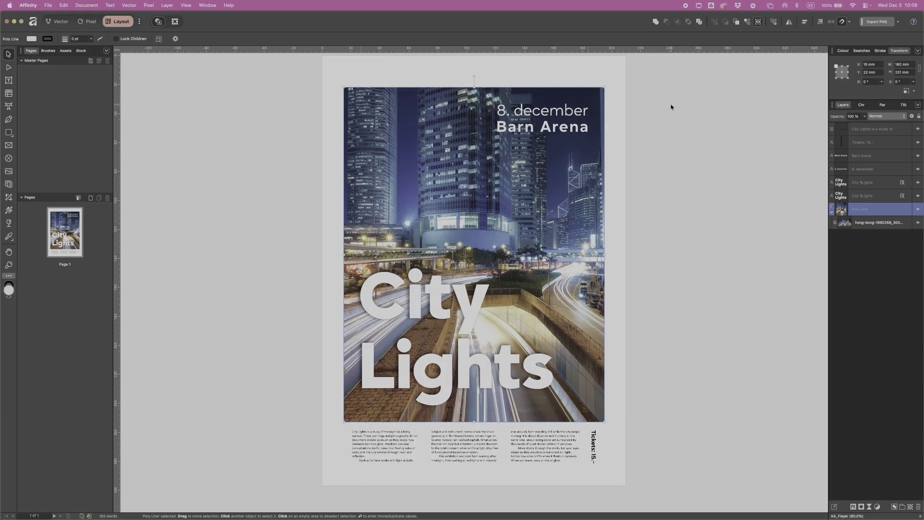
{"action": "key", "text": "w"}
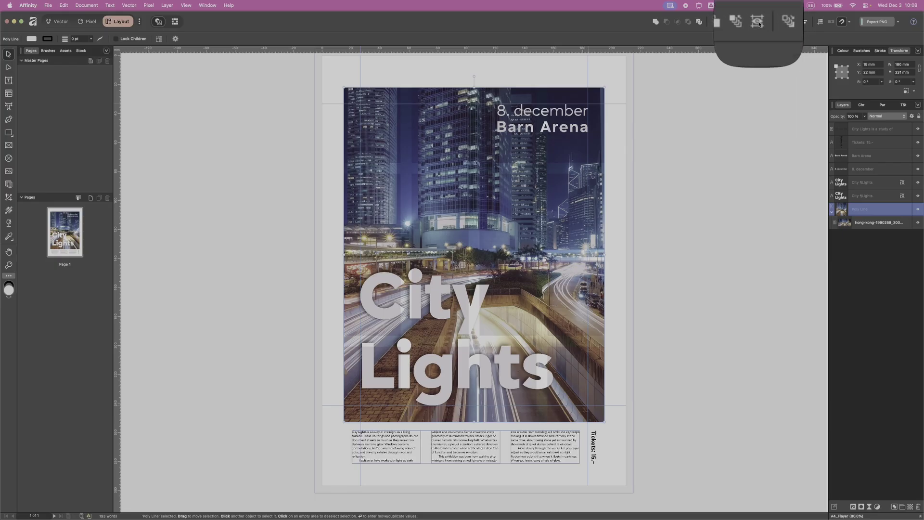
{"action": "left_click", "coordinate": [759, 23]}
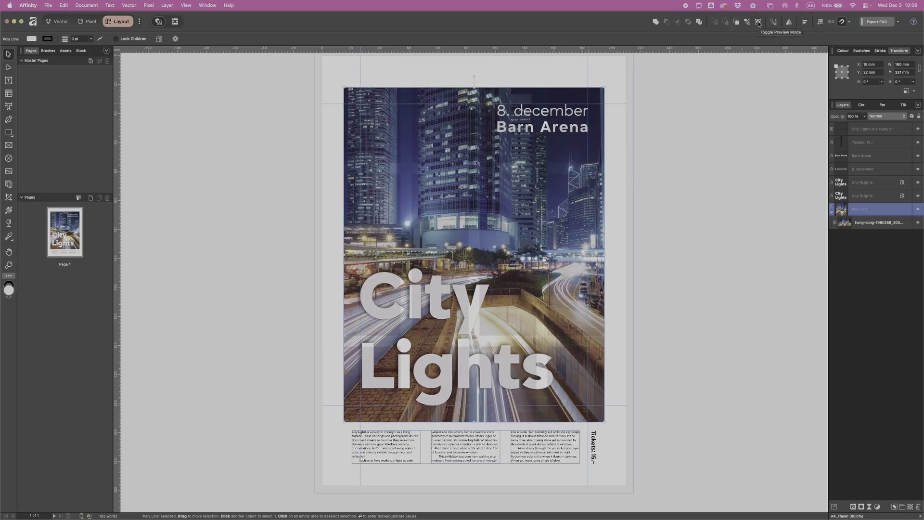
{"action": "left_click", "coordinate": [758, 22]}
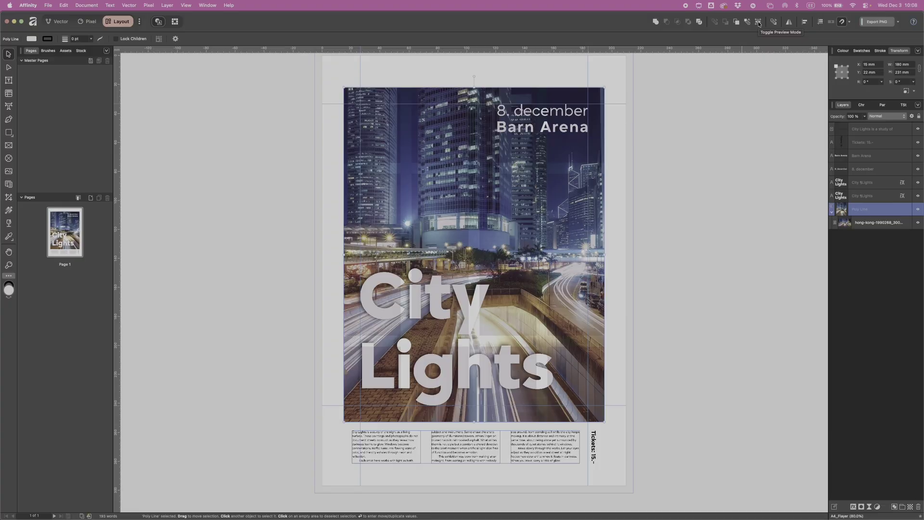